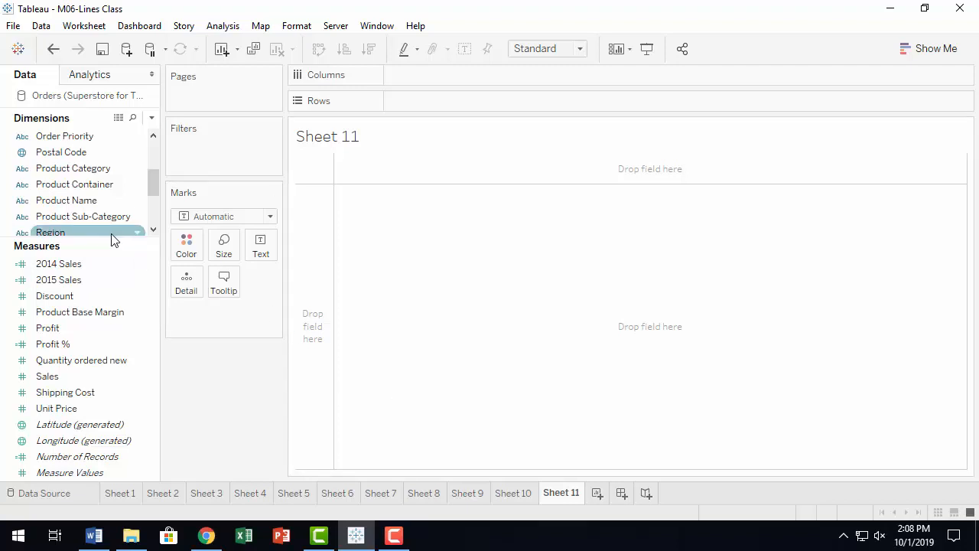
Enlarge the Dimensions list and locate the Ship Date and Order Date fields in it
drag(111, 239, 93, 342)
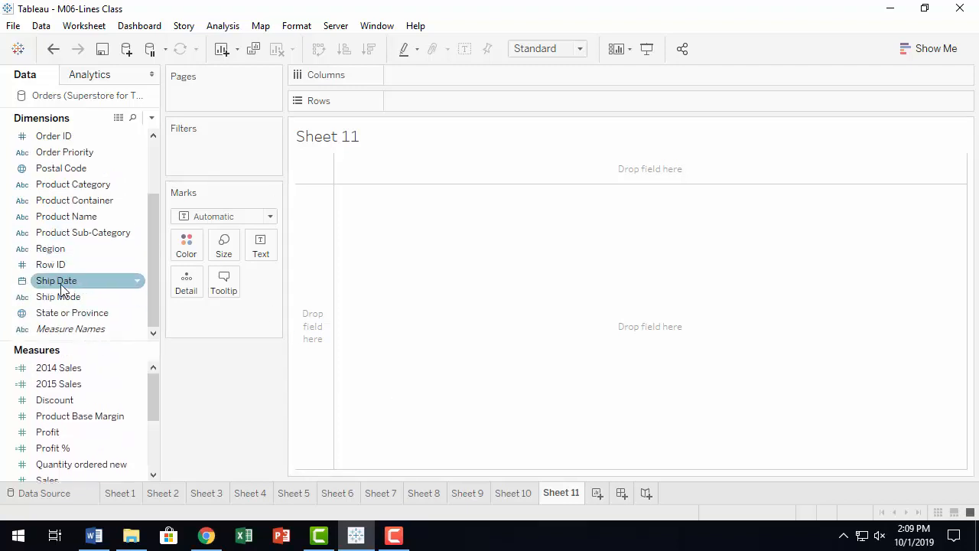
click(106, 281)
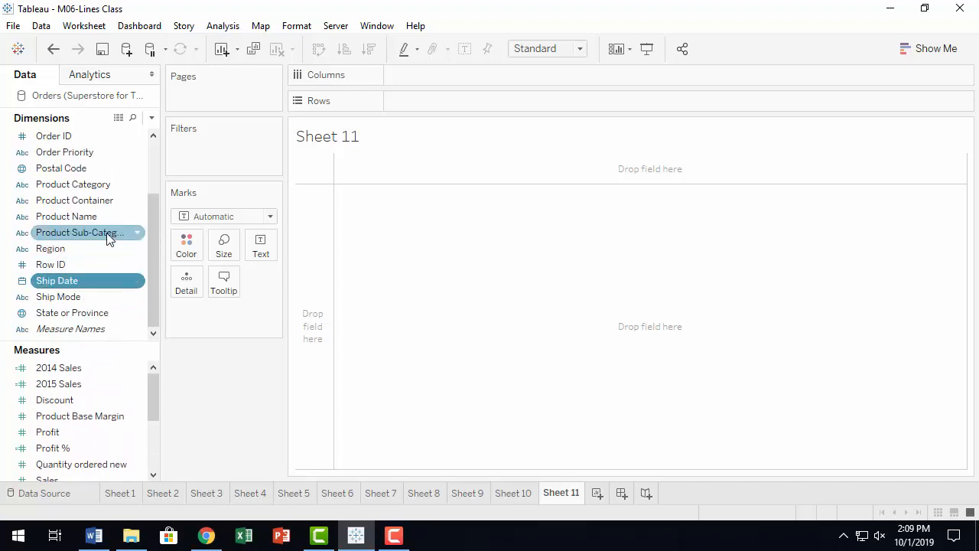
scroll(107, 239, up, 1)
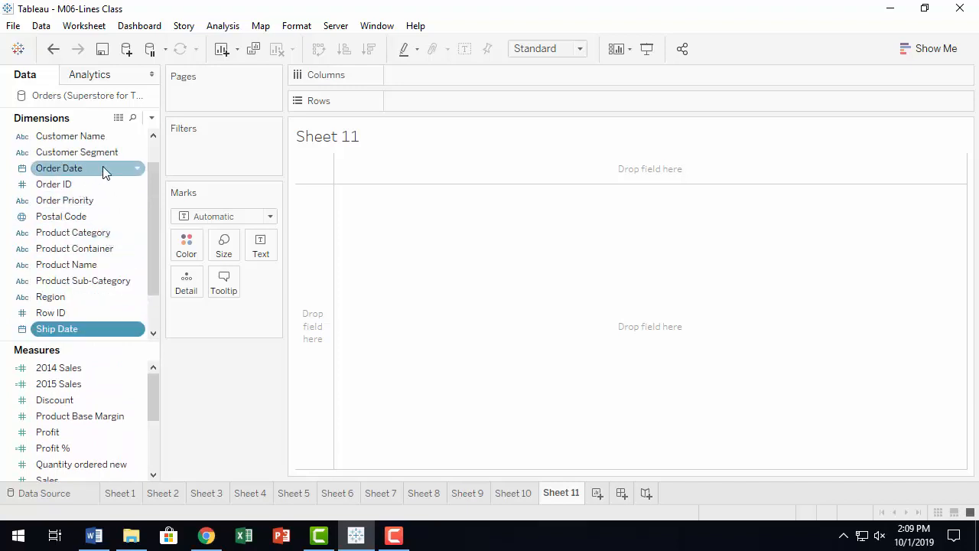
click(102, 168)
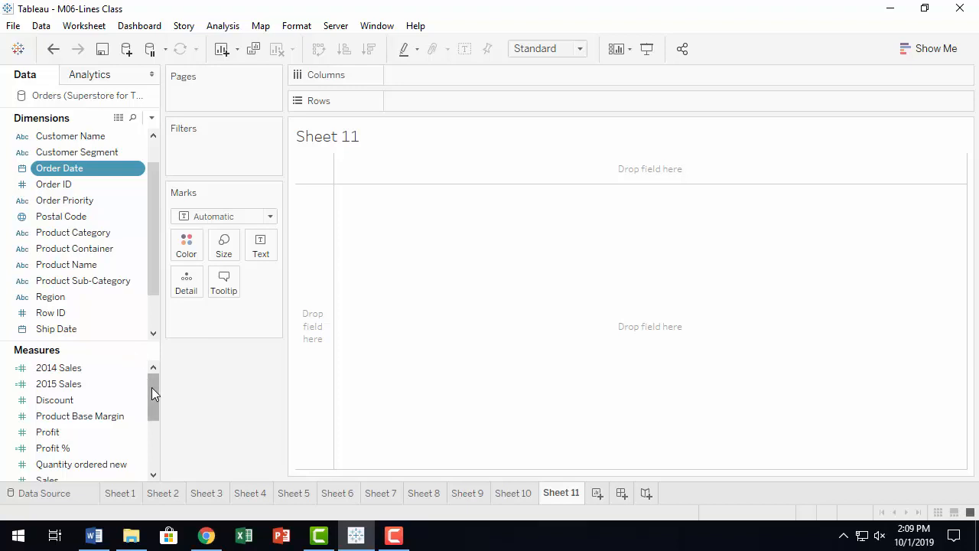
Create a calculated field named Time to Ship and start its formula
click(222, 27)
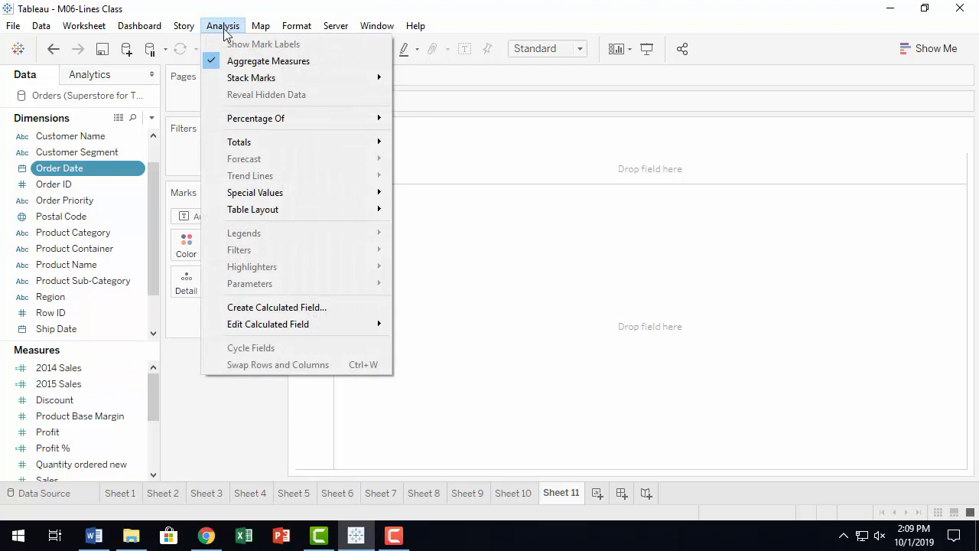
click(304, 308)
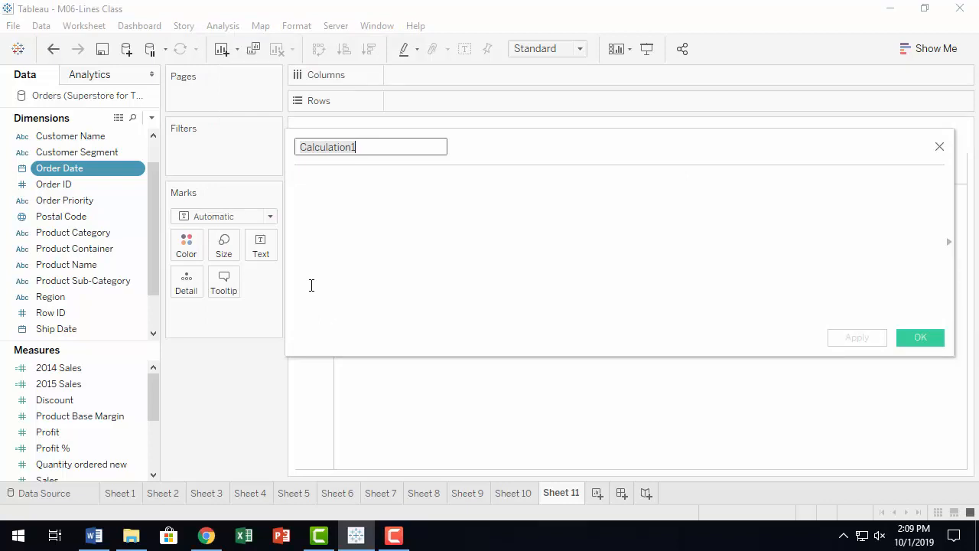
text(Time to )
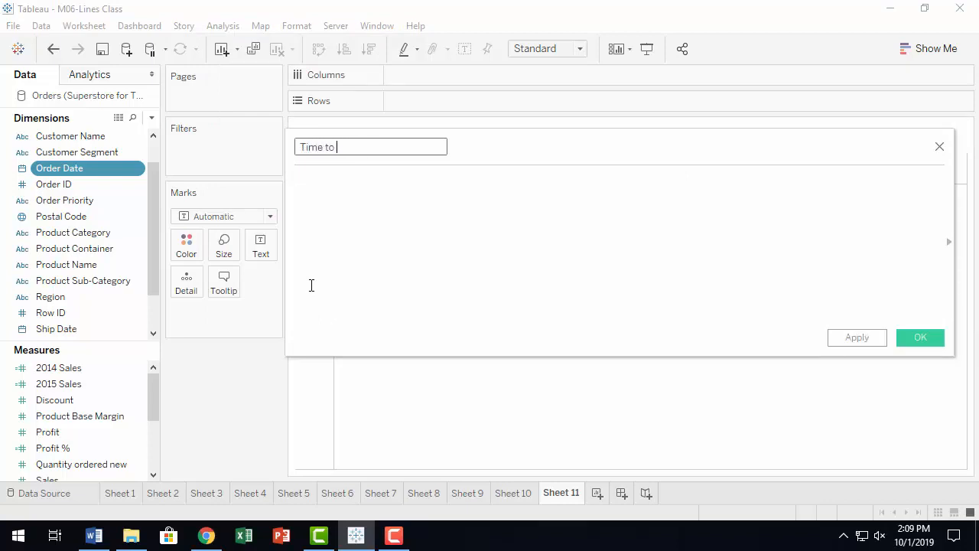
text(Ship)
click(352, 244)
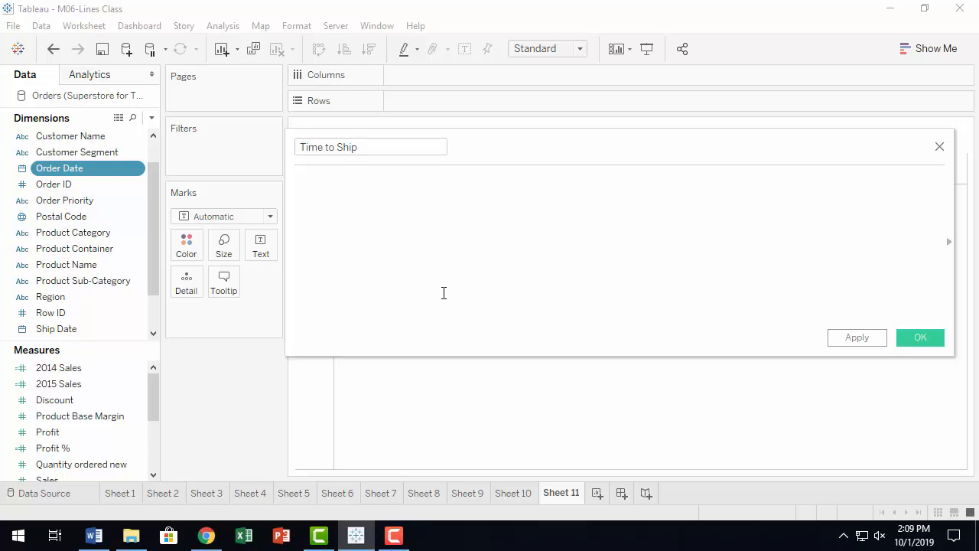
Try the formula [Ship Date]-[Order Date] in the Time to Ship calculation, and clear it
text(ship)
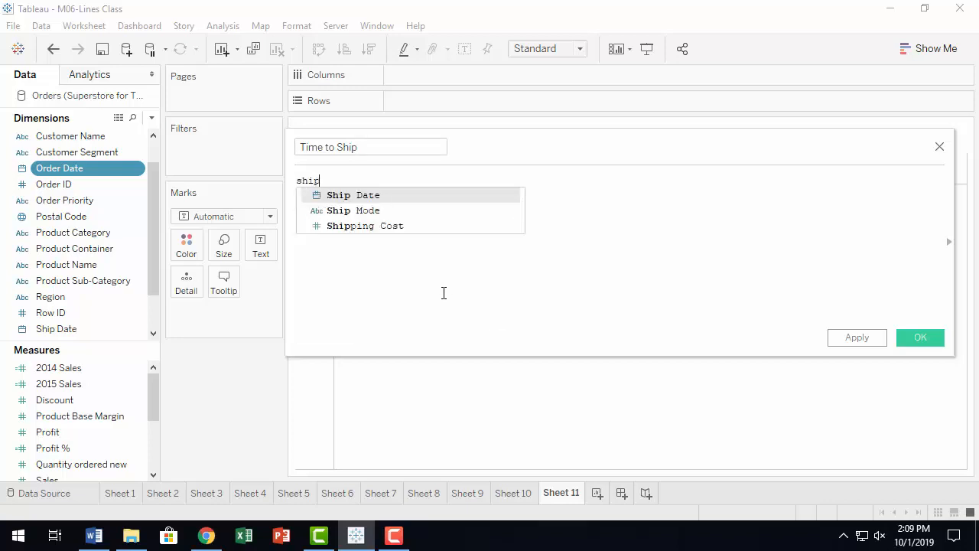
key(Return)
text(-ord)
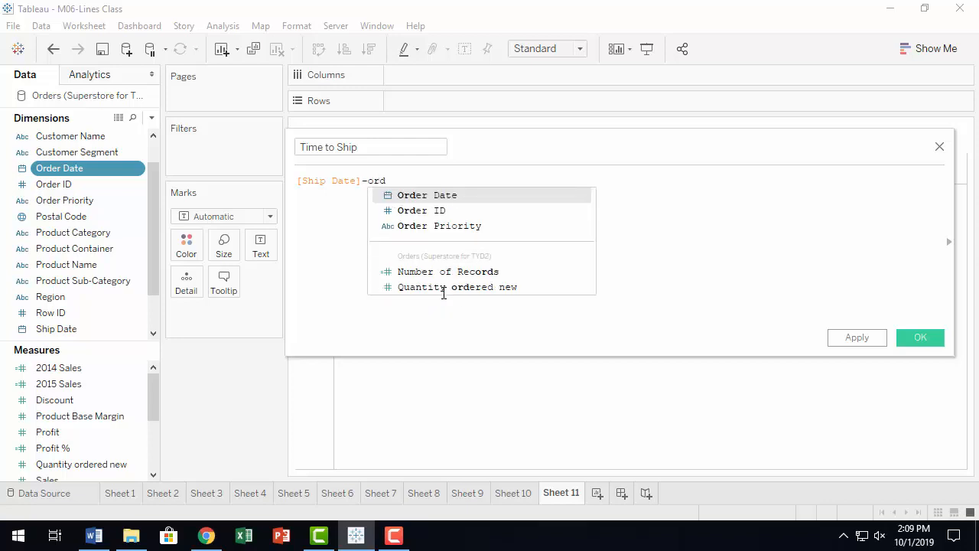
key(Return)
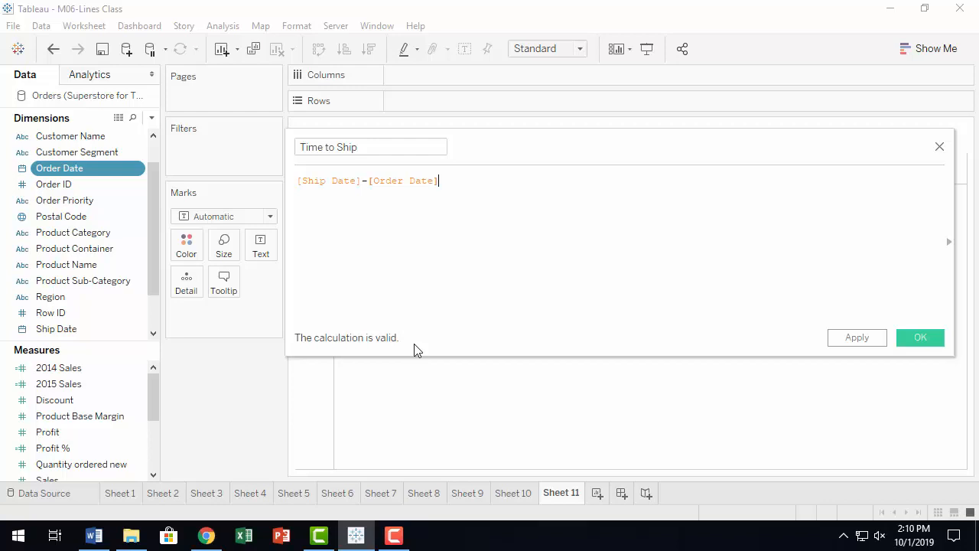
key(ctrl+a)
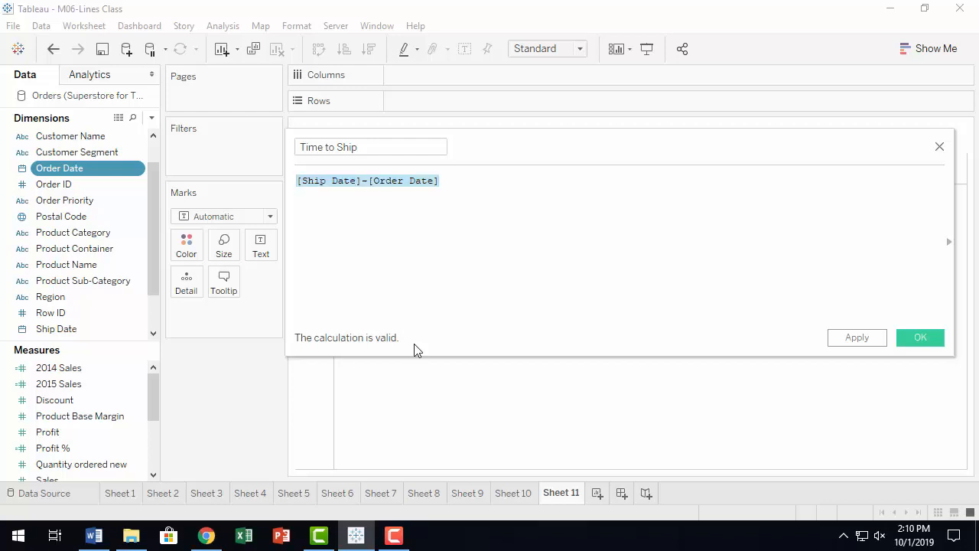
key(Delete)
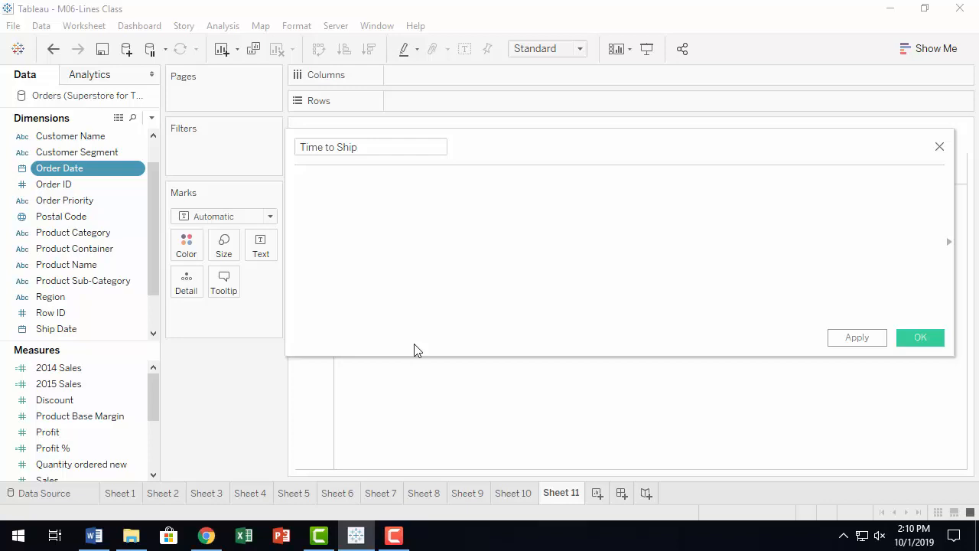
Insert the DATEDIFF function into the Time to Ship formula
text(date)
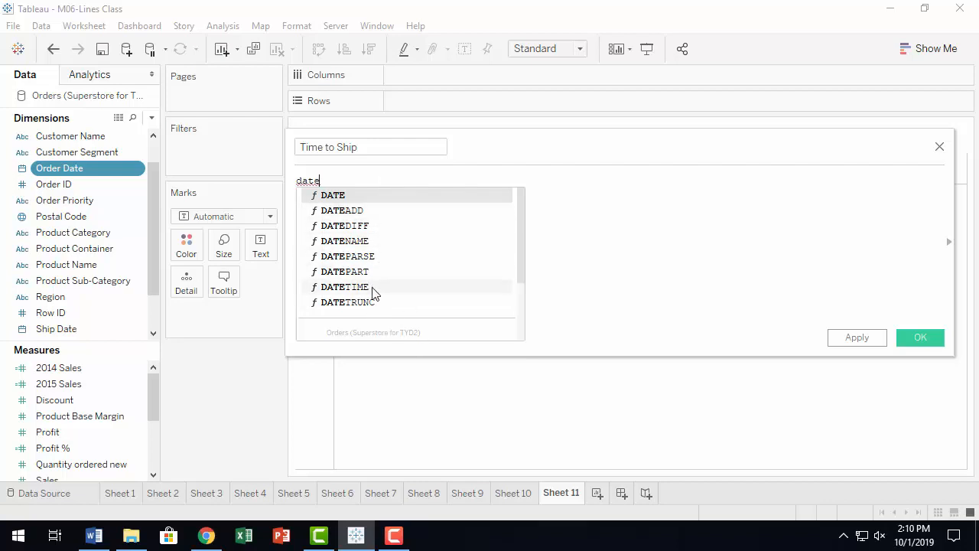
mouse_move(374, 295)
key(Down)
key(Down)
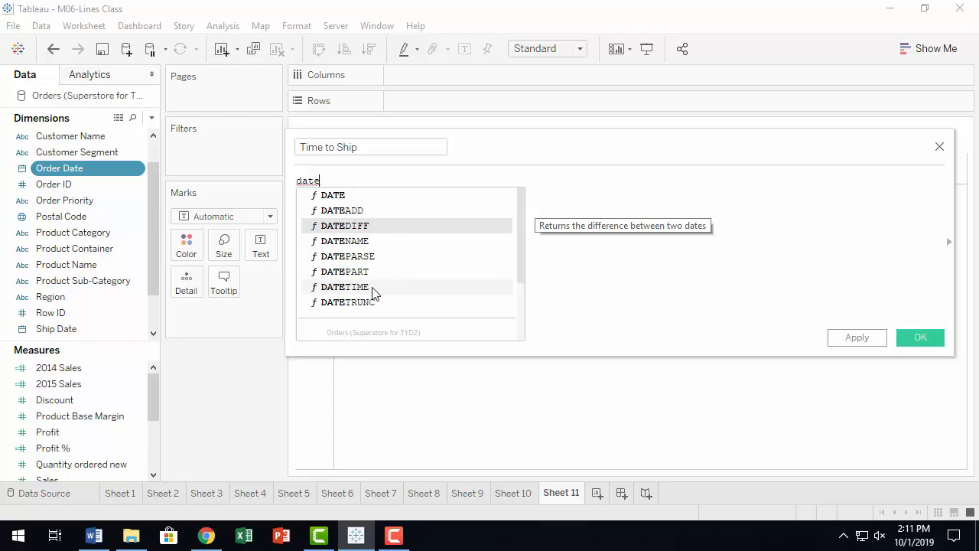
key(Return)
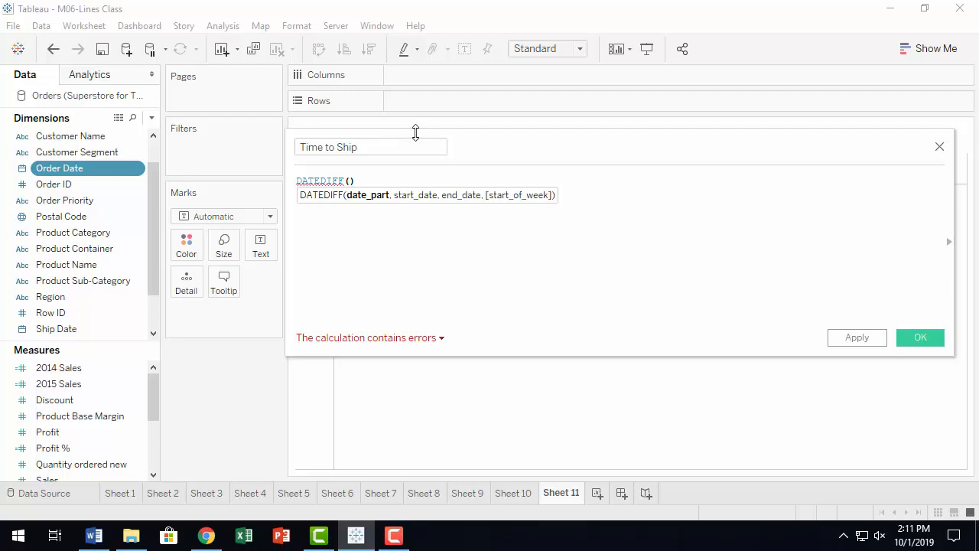
Switch to Word, open the M06-Lines document and examine its table of DATEDIFF date_part values
click(93, 535)
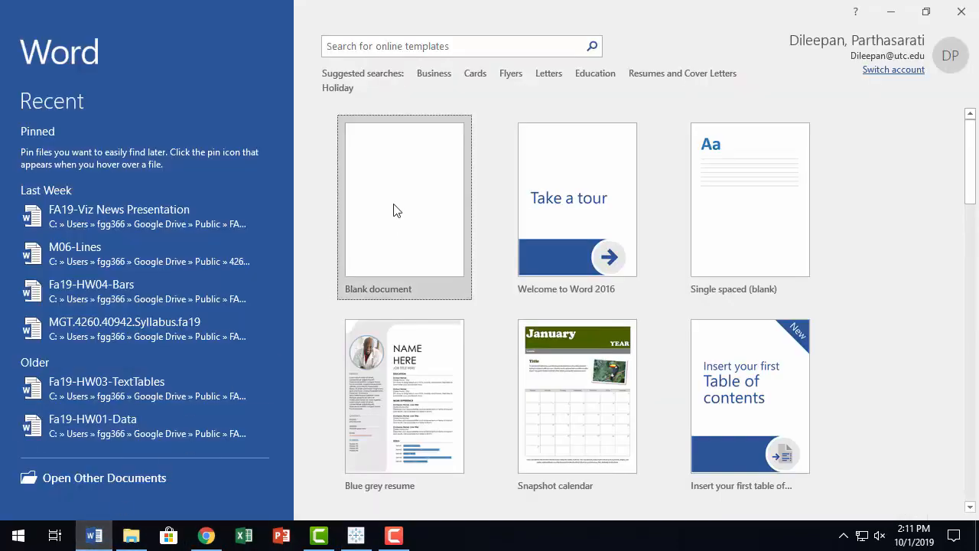
click(115, 251)
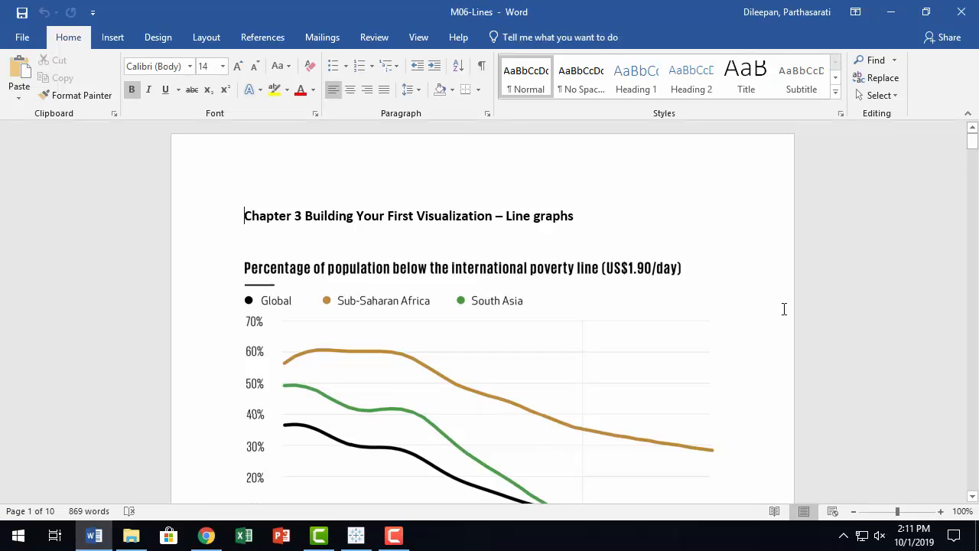
key(Page_Down)
key(Page_Down)
key(Page_Down)
key(Page_Down)
key(Page_Down)
key(Page_Down)
key(Page_Down)
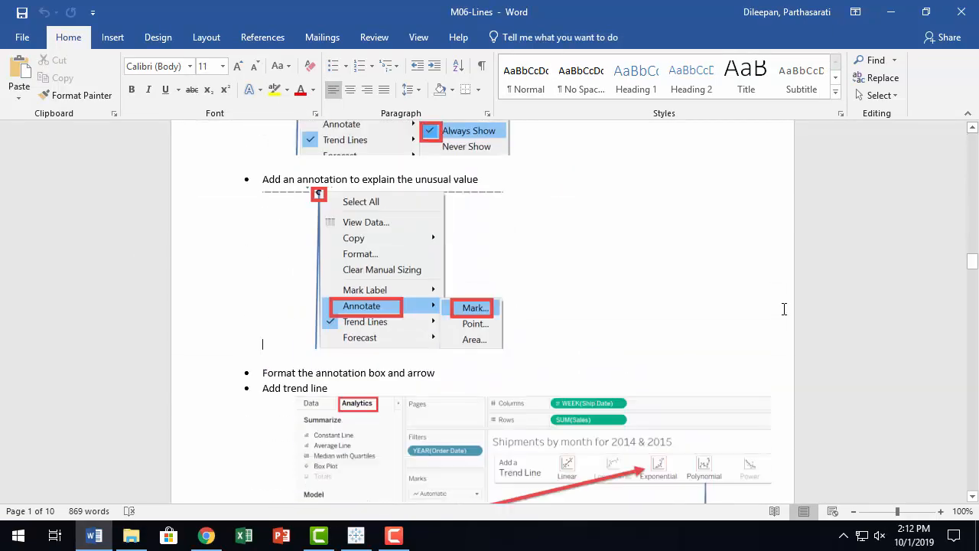
key(Page_Down)
key(Page_Down)
key(Page_Down)
key(Page_Down)
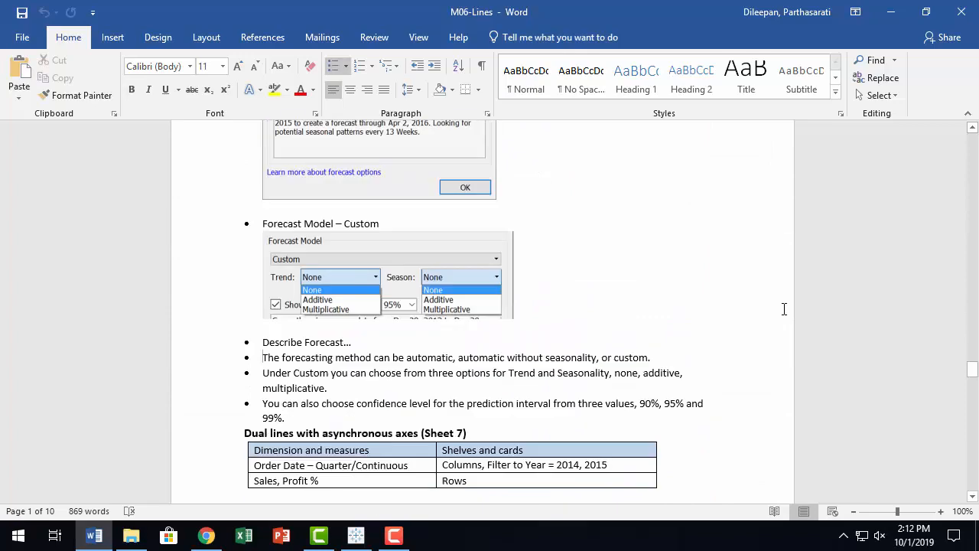
key(Page_Down)
key(Page_Down)
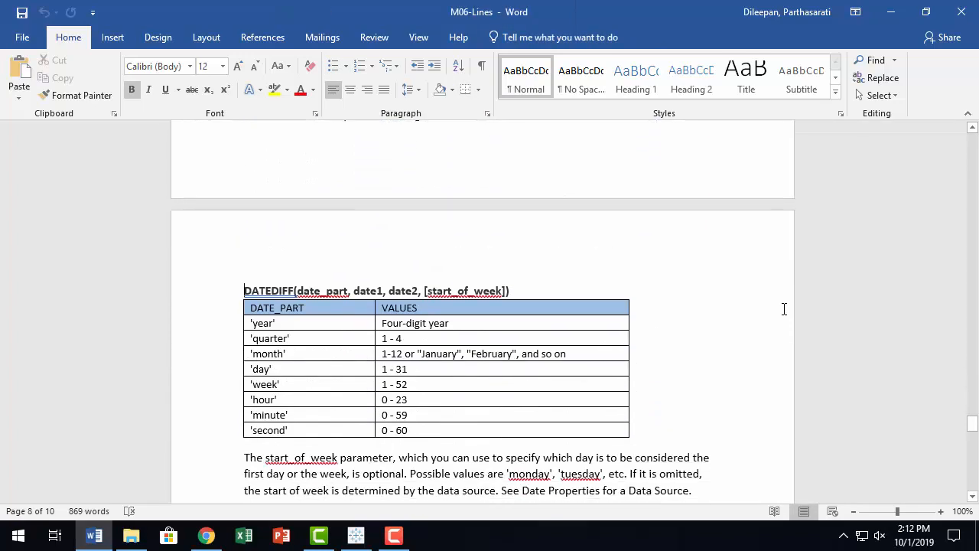
scroll(758, 330, down, 2)
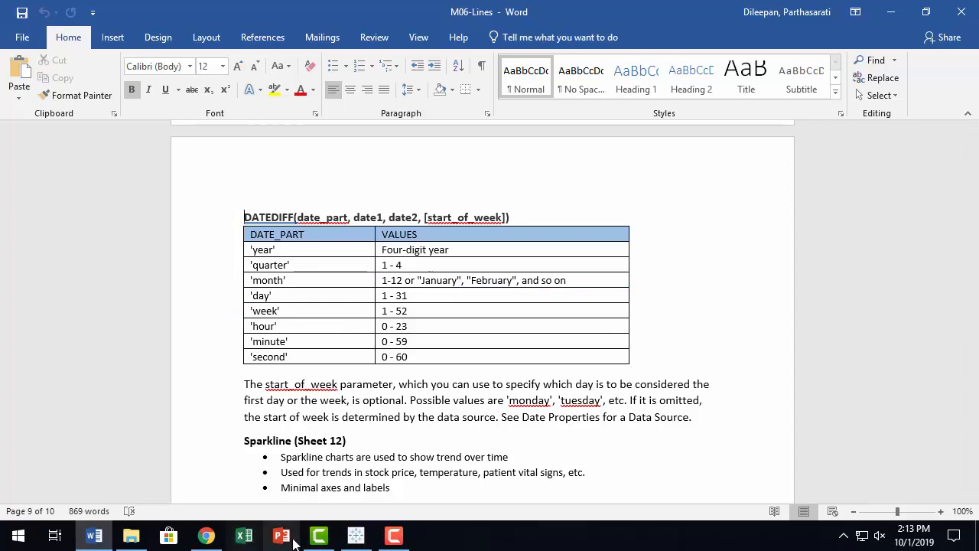
Return to Tableau and complete the formula as DATEDIFF('day',[Order Date],[Ship Date])
mouse_move(357, 536)
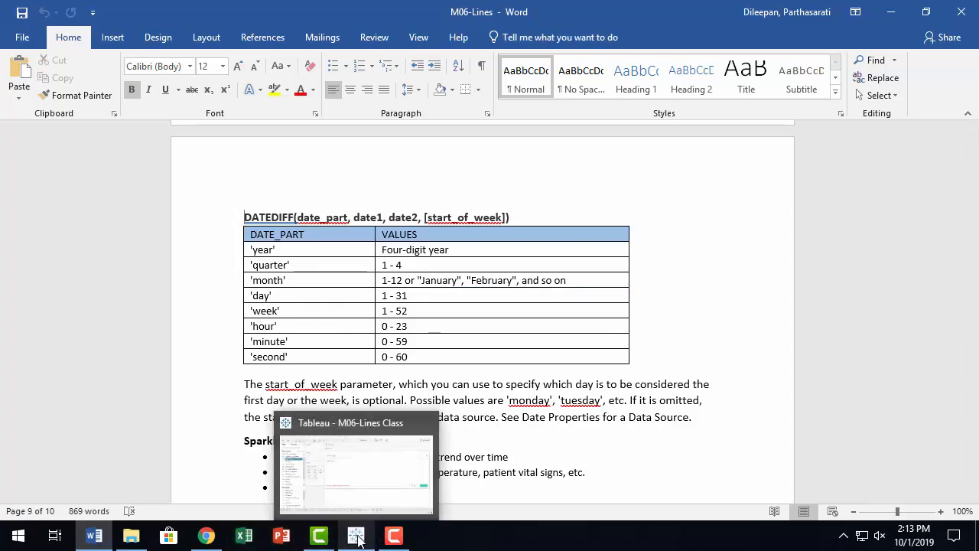
click(374, 490)
text('day')
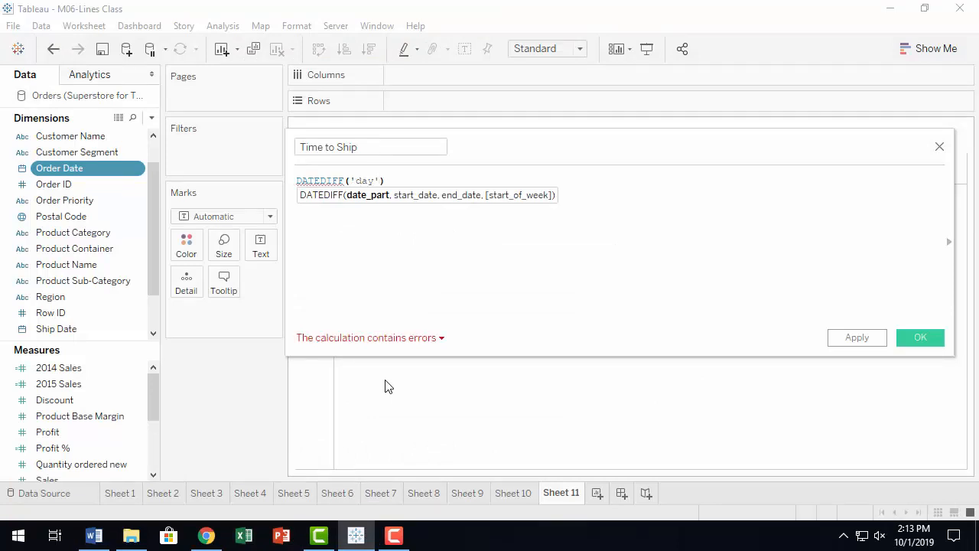
text(,)
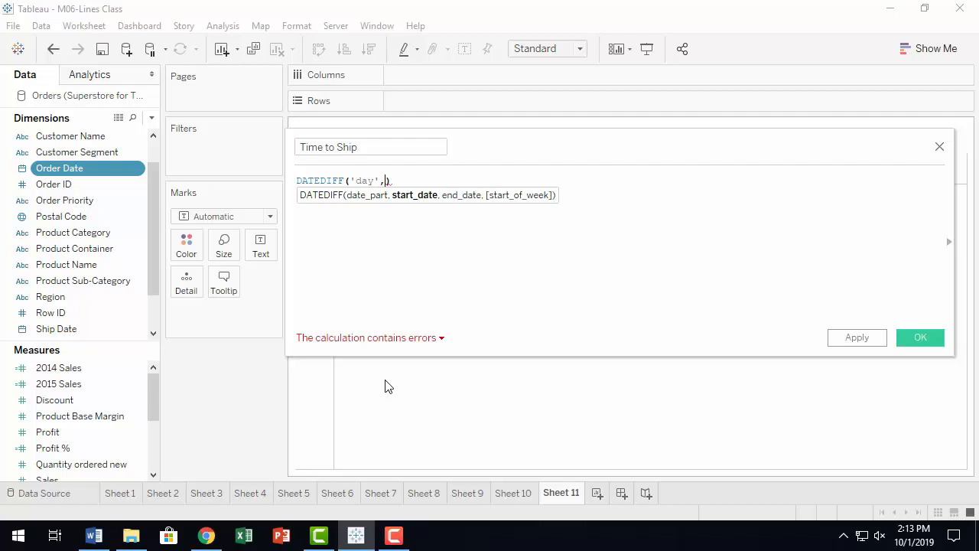
text(ord)
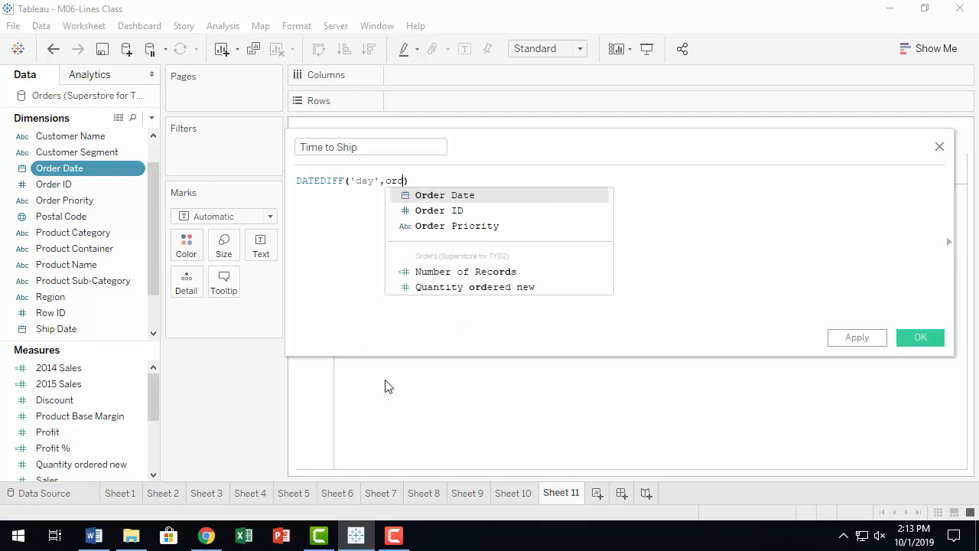
key(Return)
text(,)
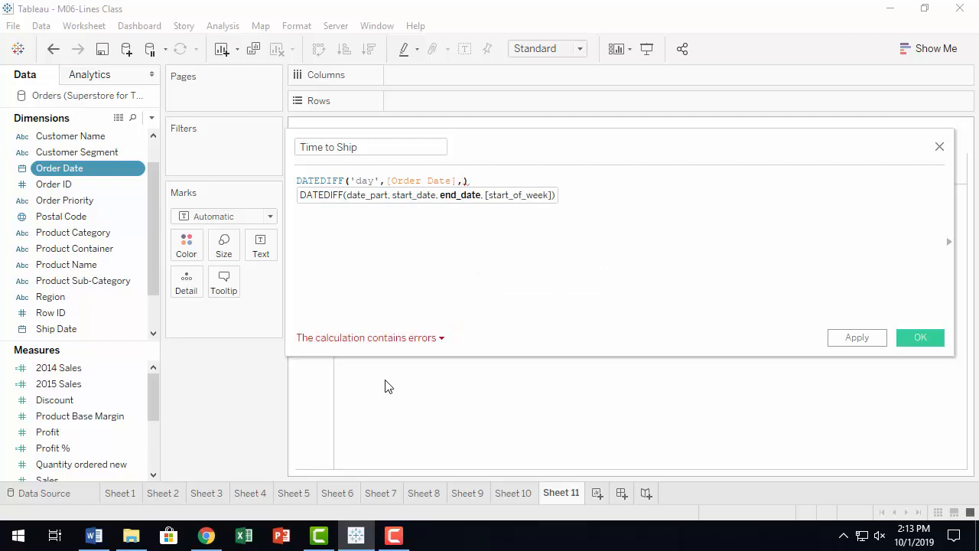
text(shi)
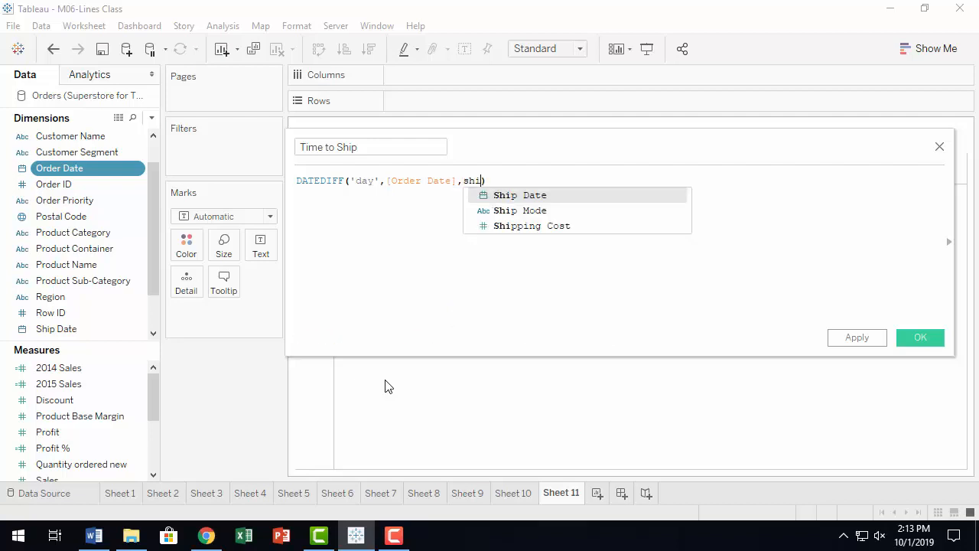
key(Return)
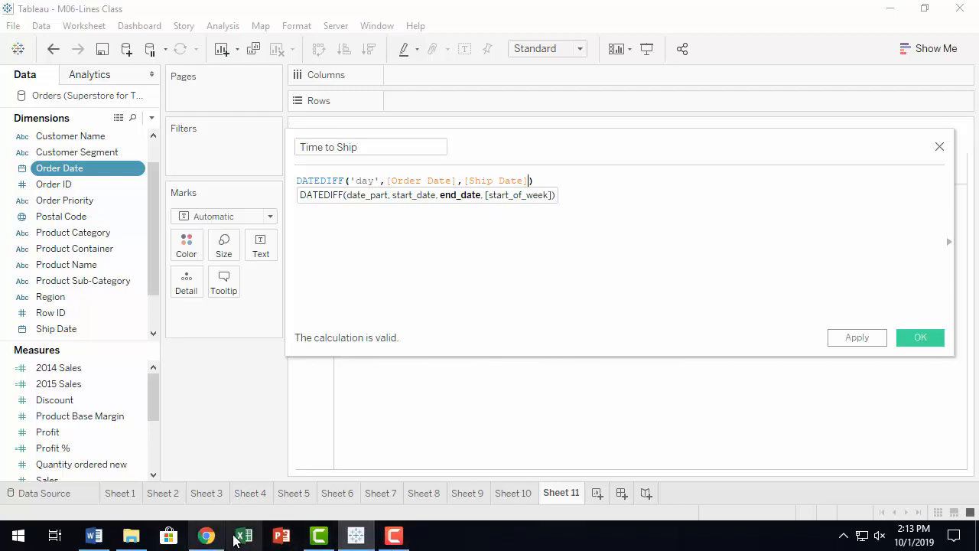
Recheck the DATEDIFF notes in Word, return to Tableau and save the Time to Ship calculated field
click(93, 536)
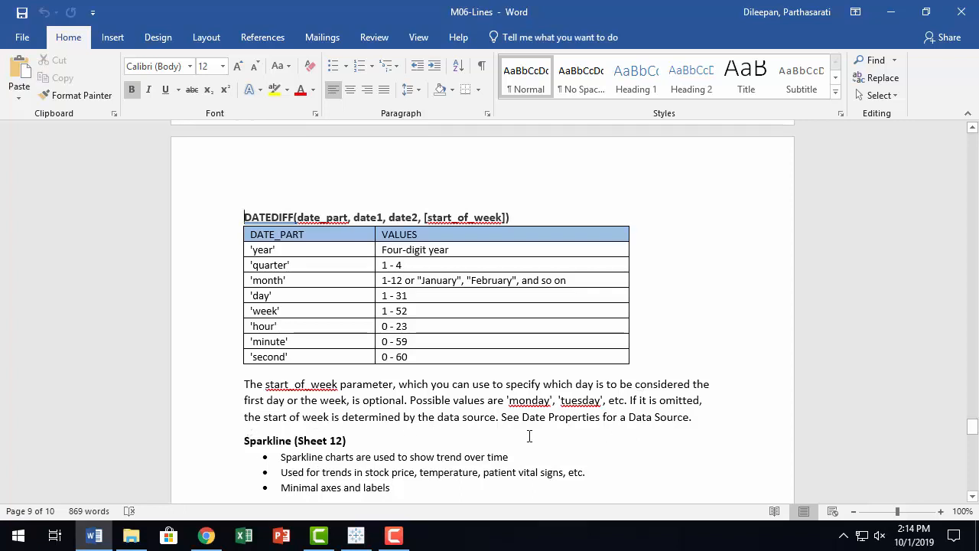
mouse_move(359, 531)
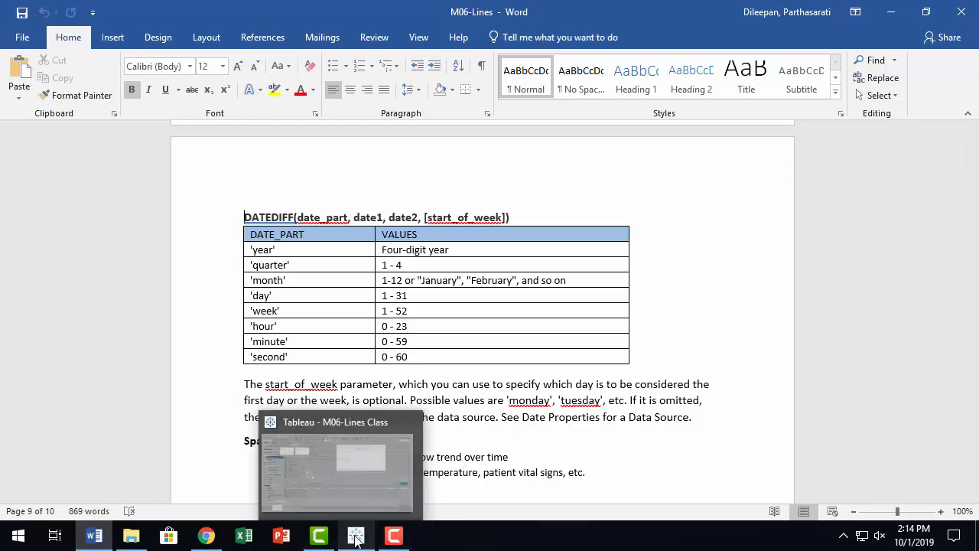
click(358, 533)
click(613, 184)
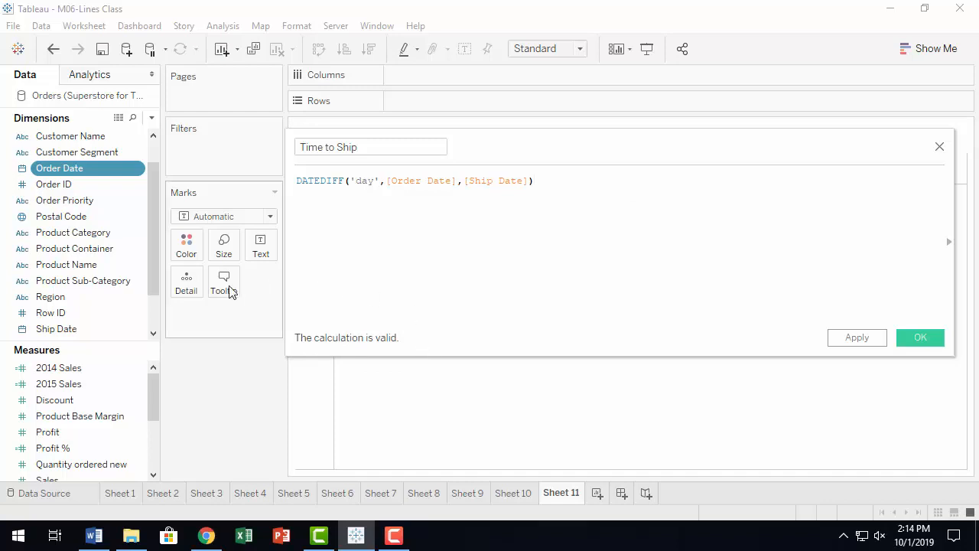
click(920, 337)
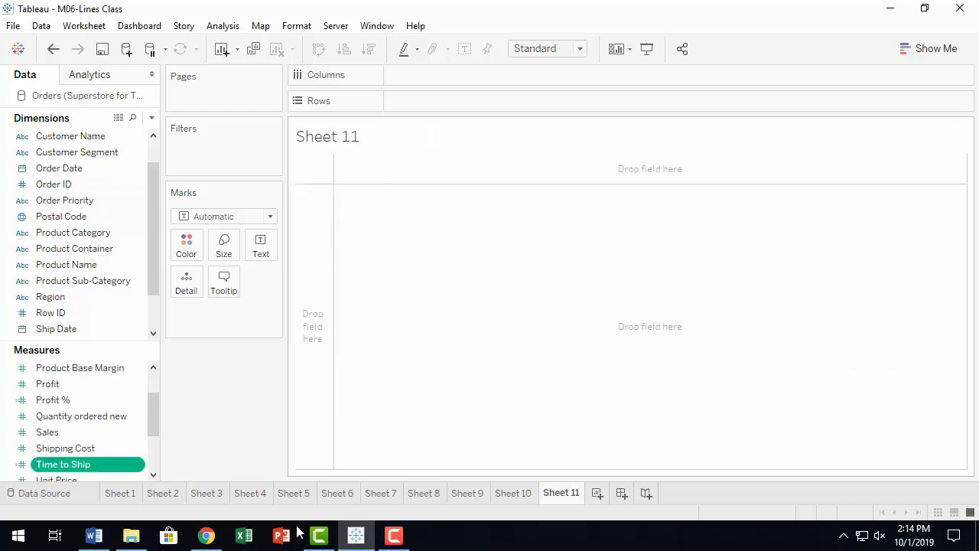
Place the Order Priority dimension on Columns in Sheet 11
mouse_move(367, 489)
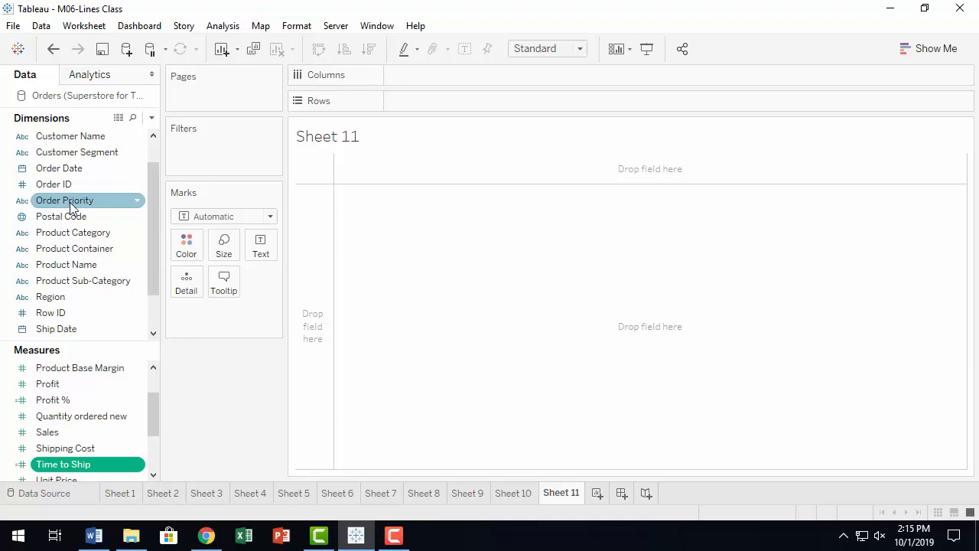
drag(68, 211, 486, 81)
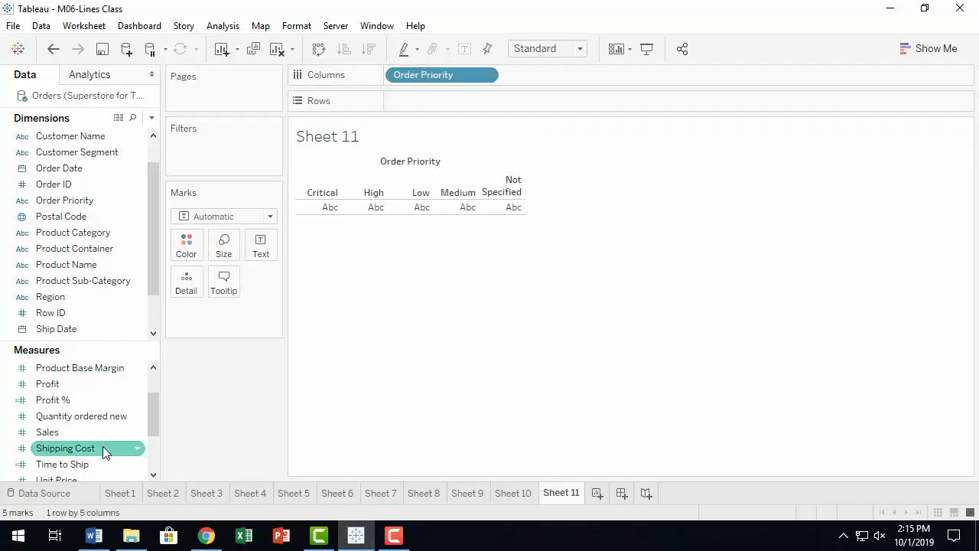
Place the Time to Ship measure on Rows in Sheet 11
scroll(86, 423, down, 1)
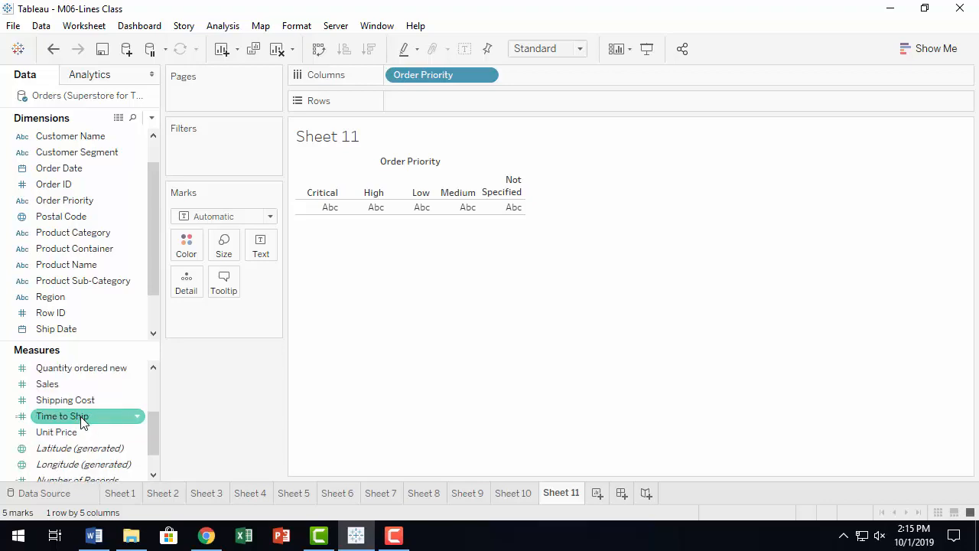
scroll(86, 423, down, 1)
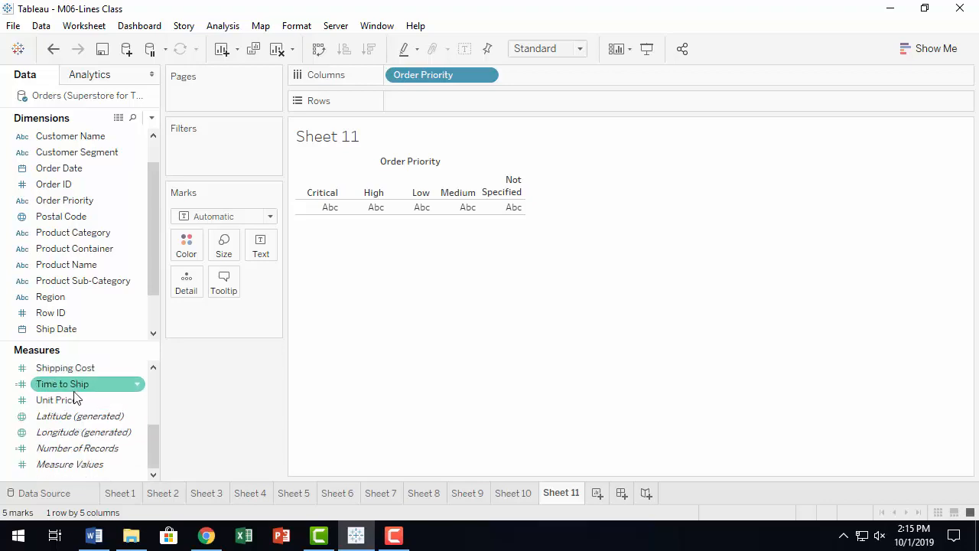
drag(605, 113, 503, 97)
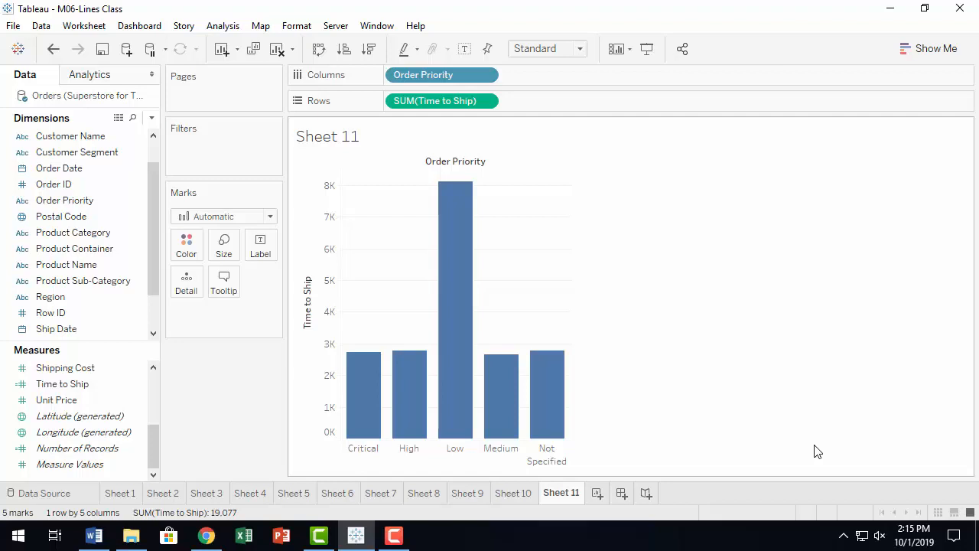
Show mark labels on the Time to Ship bars and examine the values for Critical and High priorities
click(262, 244)
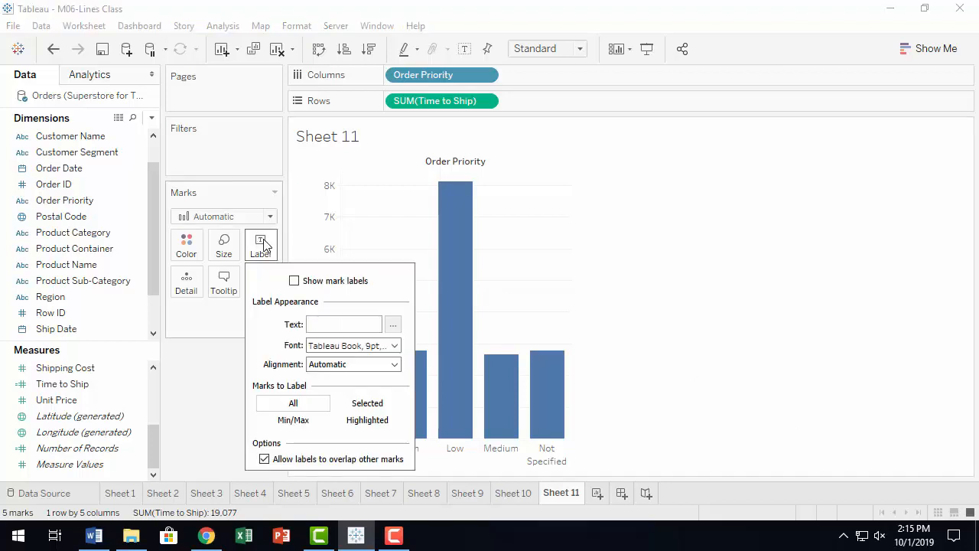
click(294, 281)
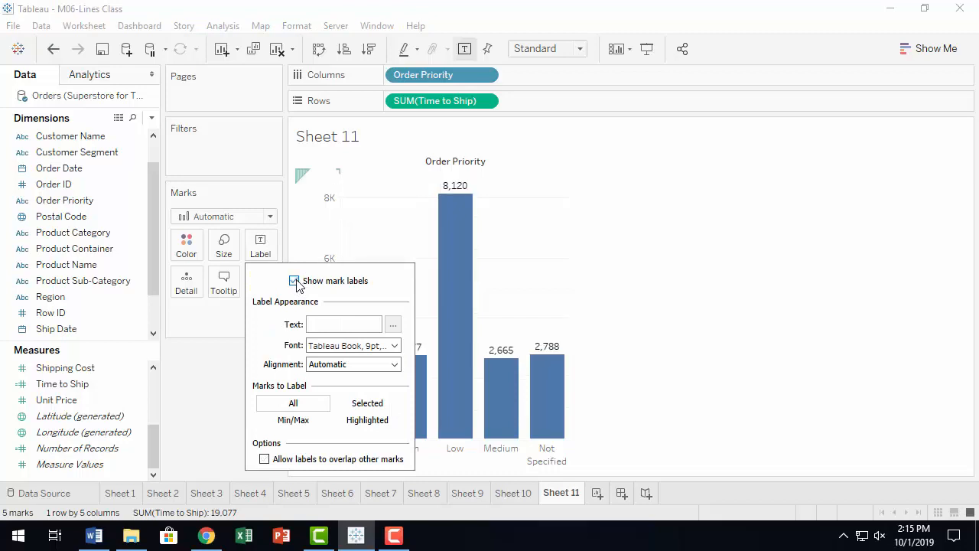
click(876, 396)
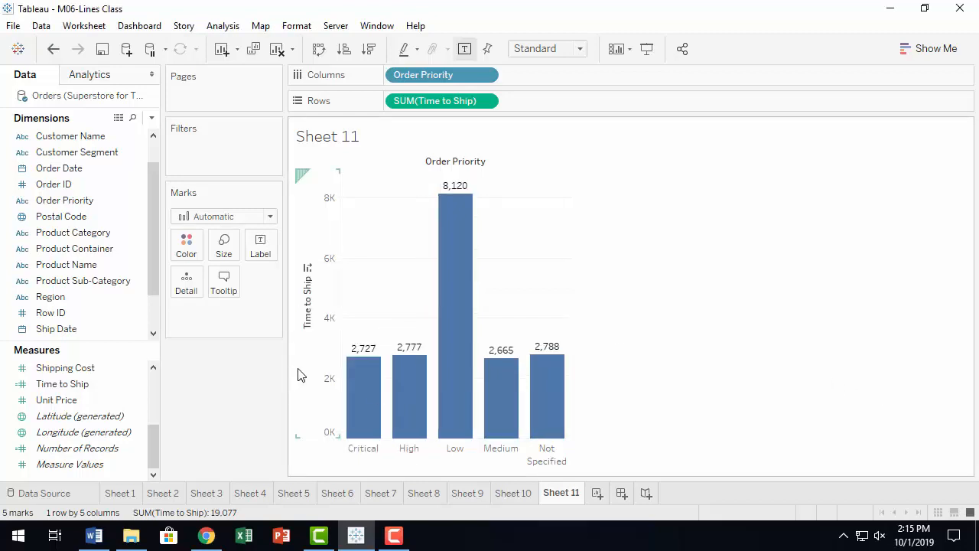
mouse_move(361, 366)
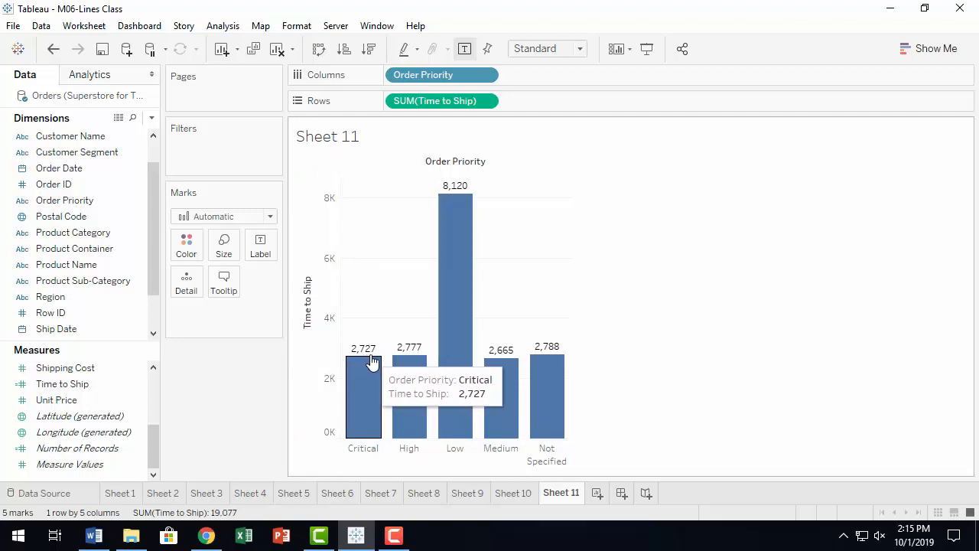
mouse_move(409, 359)
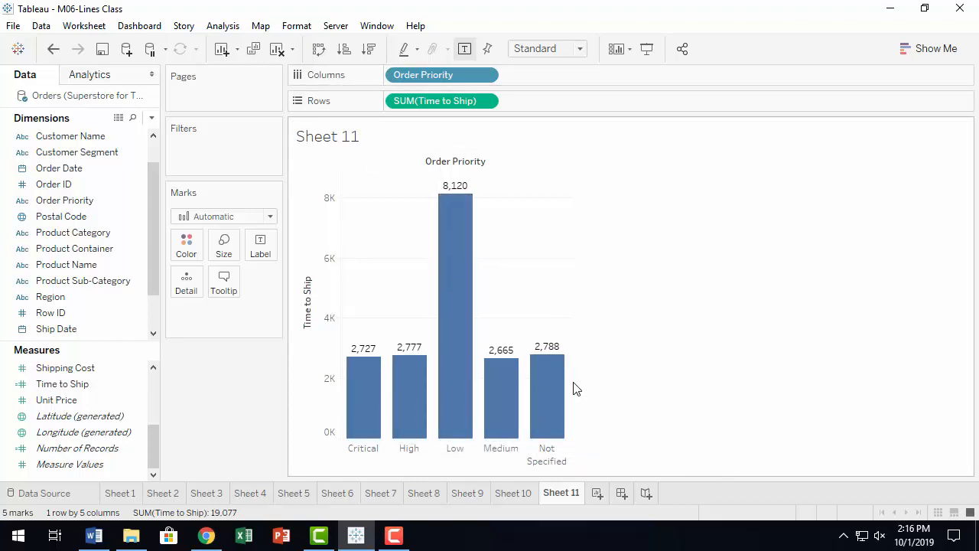
Change the Time to Ship aggregation on Rows to Average and examine the bars' averages
click(486, 102)
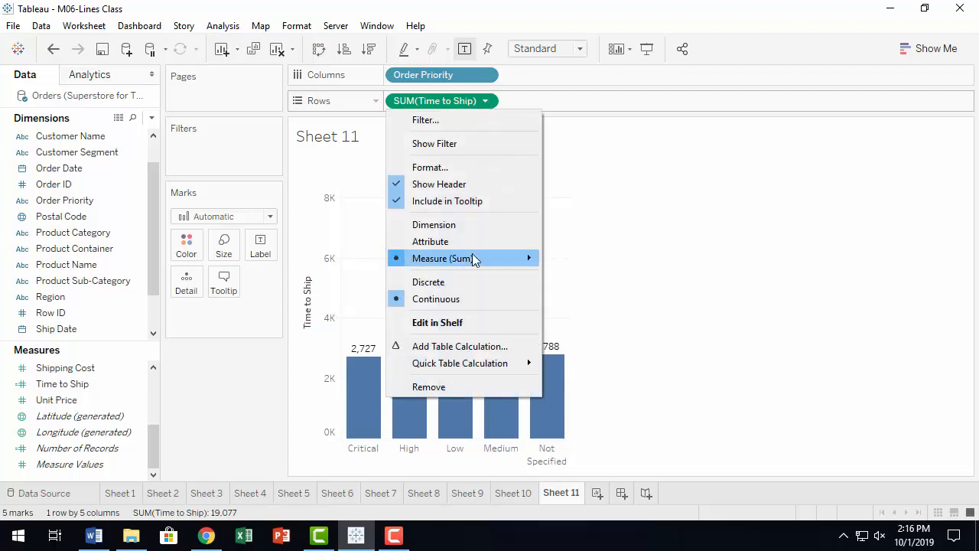
mouse_move(473, 258)
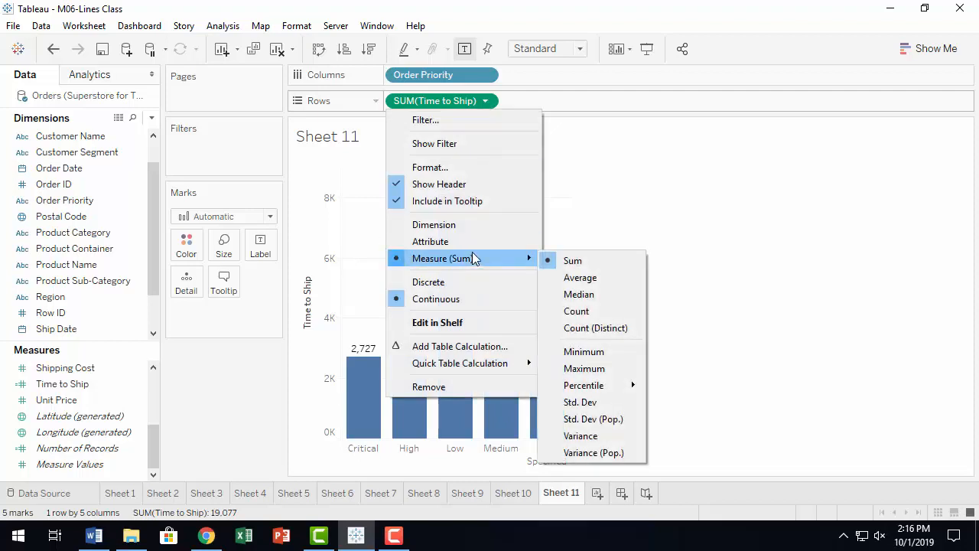
click(598, 278)
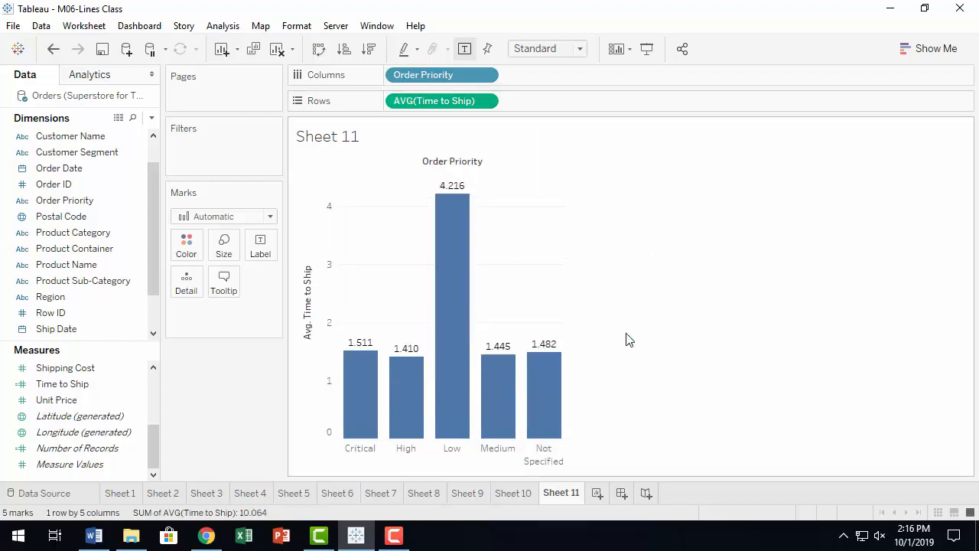
mouse_move(352, 371)
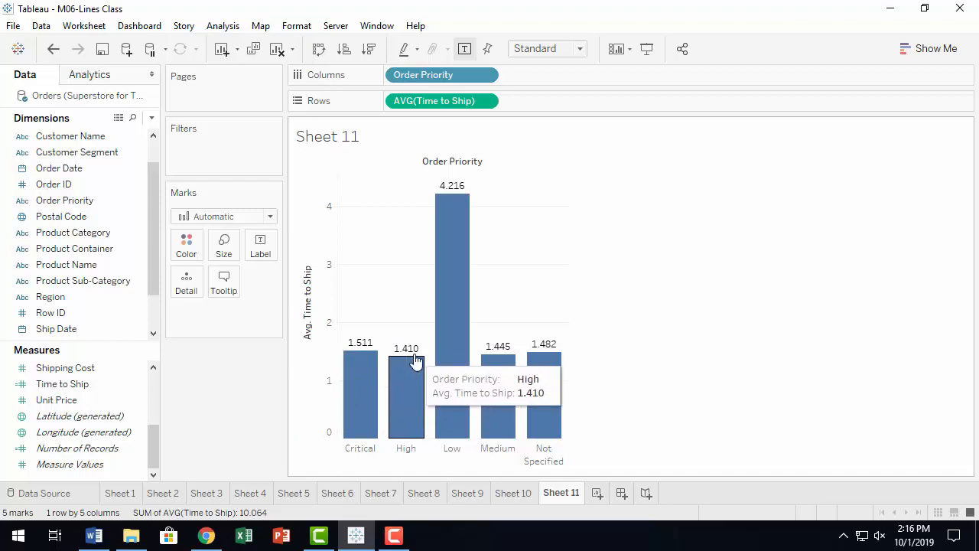
mouse_move(450, 201)
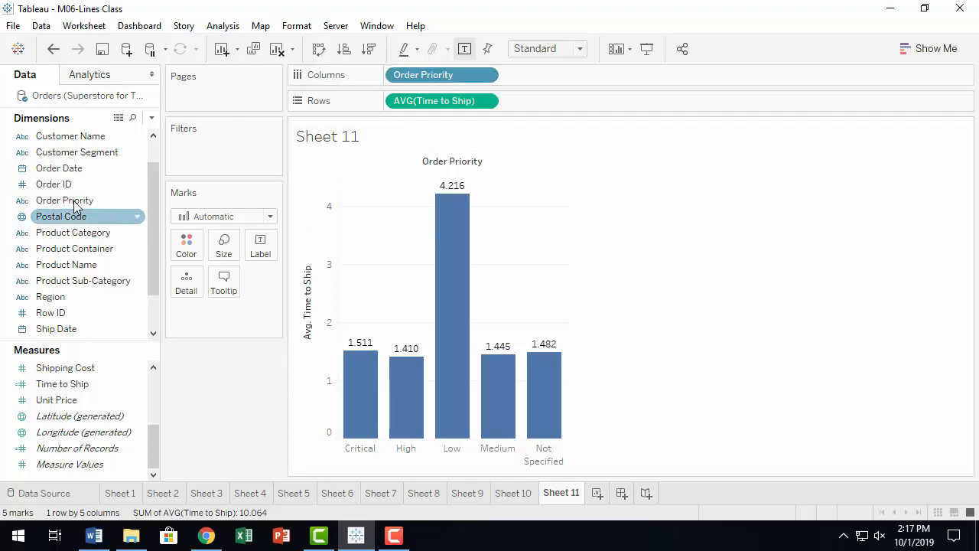
Filter the view by years of Order Date, keeping only 2015, and show the filter control beside the chart
drag(71, 170, 237, 161)
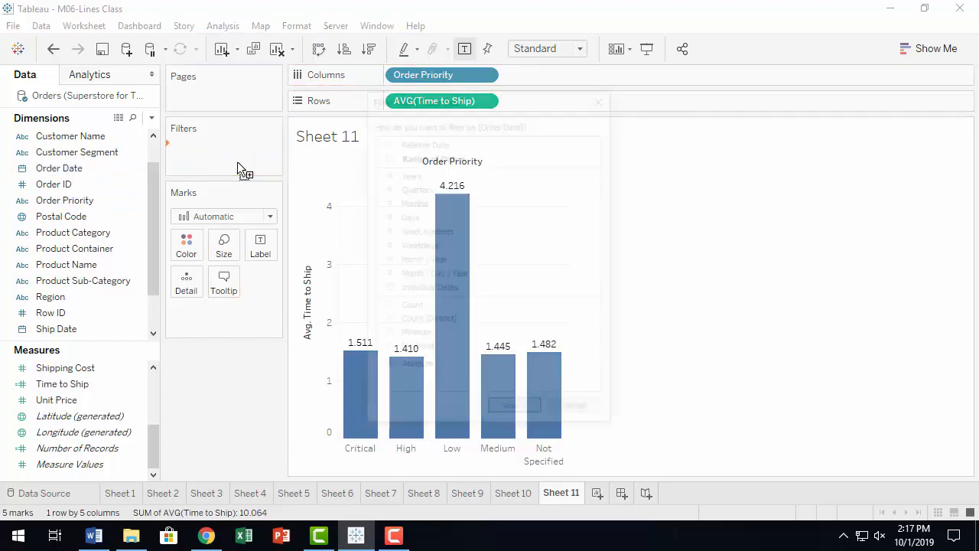
click(447, 176)
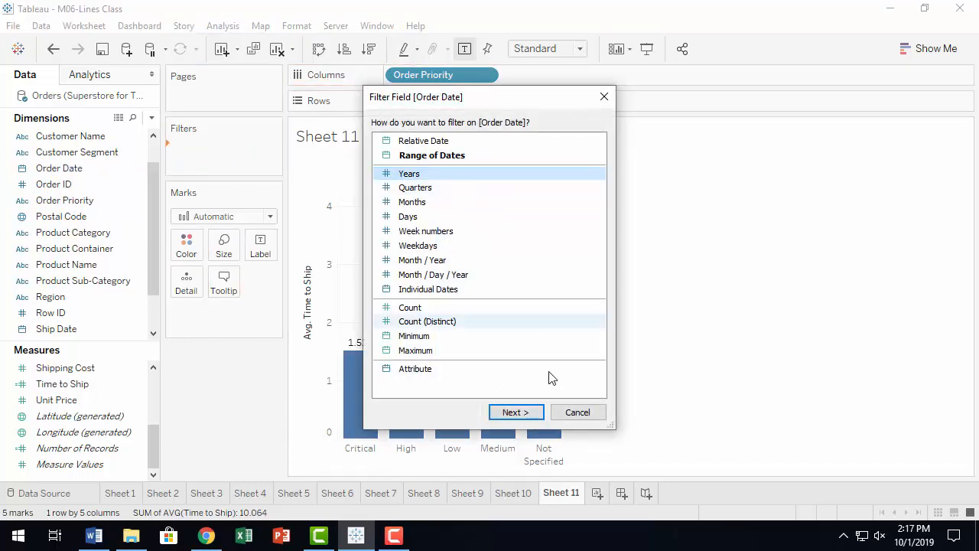
click(527, 411)
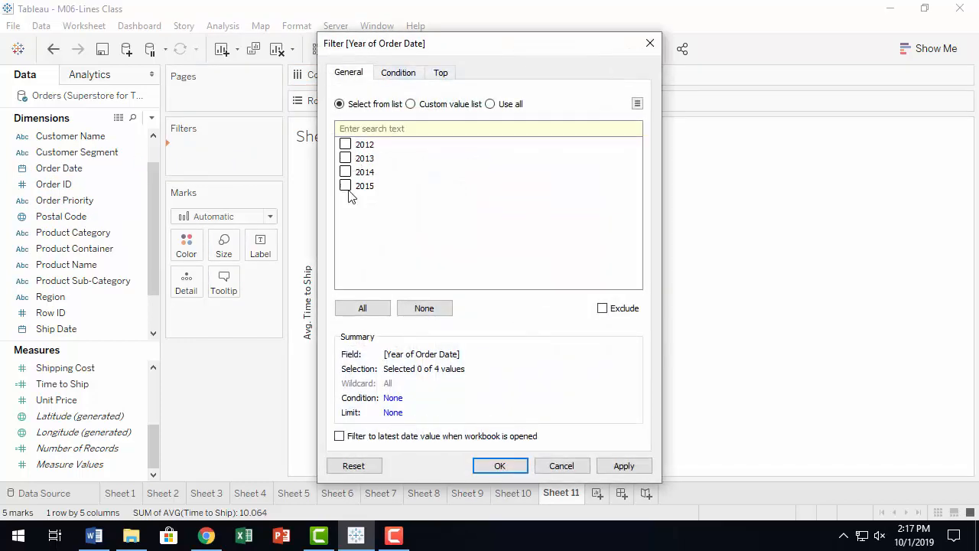
click(346, 186)
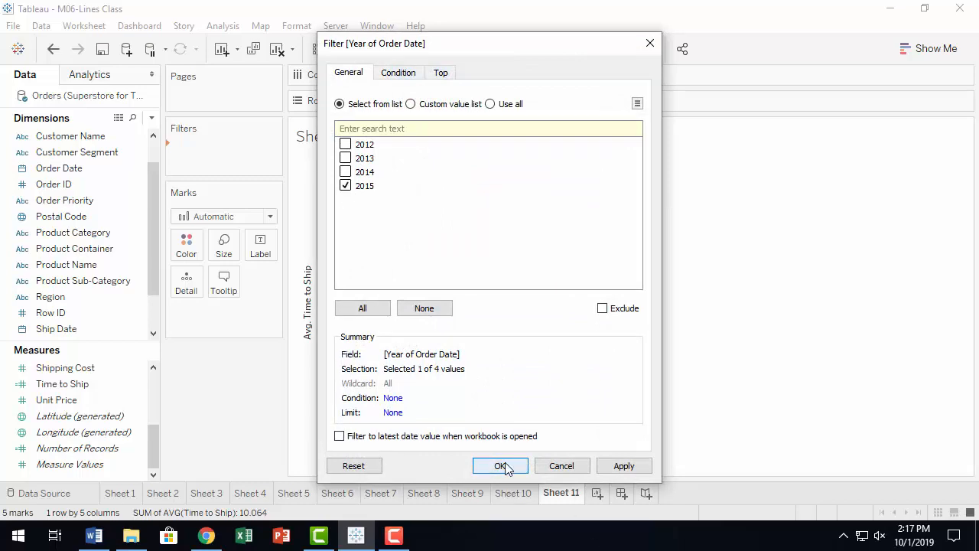
click(501, 464)
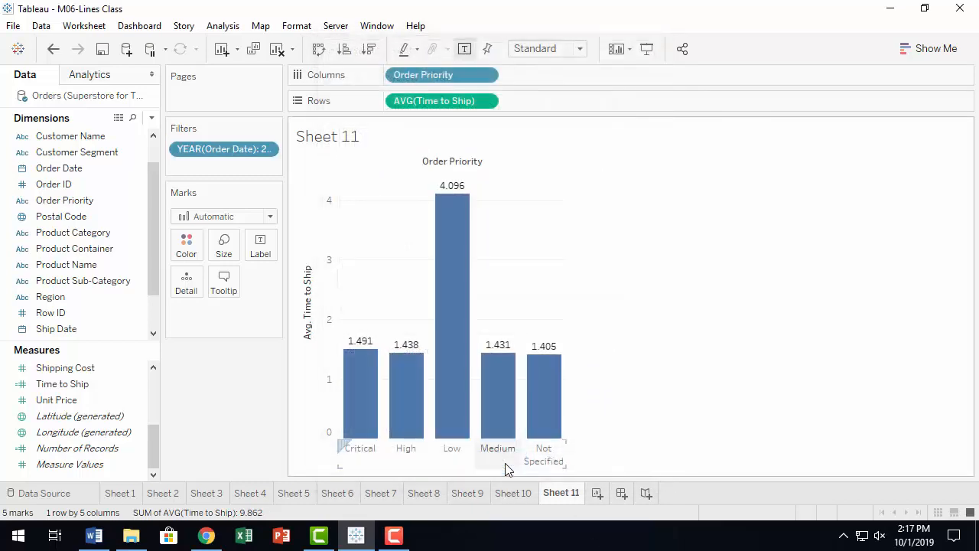
click(267, 150)
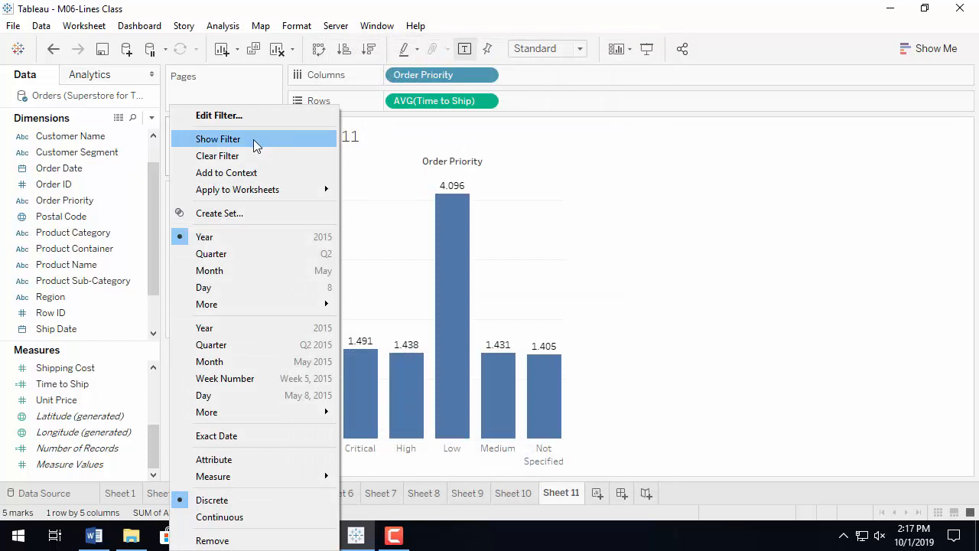
click(255, 146)
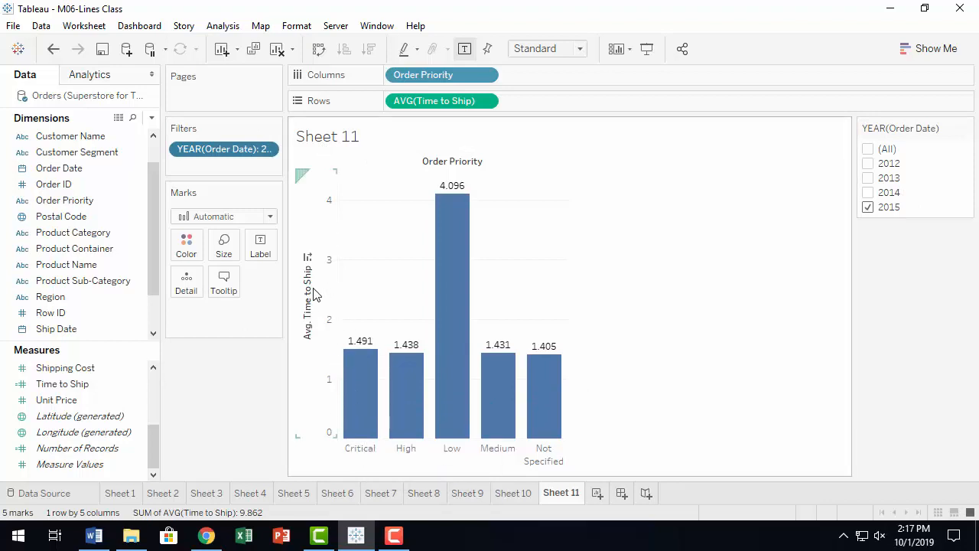
Open the pane formatting settings for the AVG(Time to Ship) field
click(260, 248)
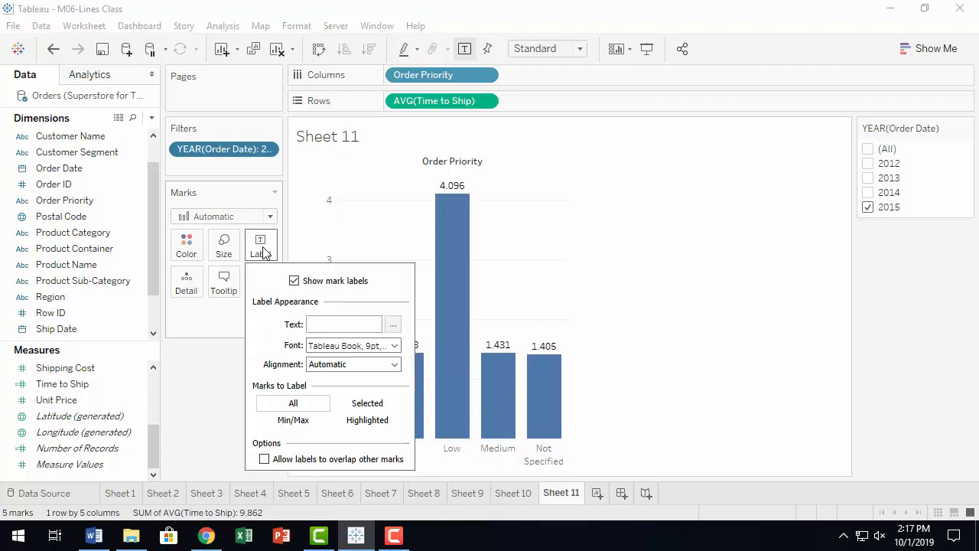
click(227, 345)
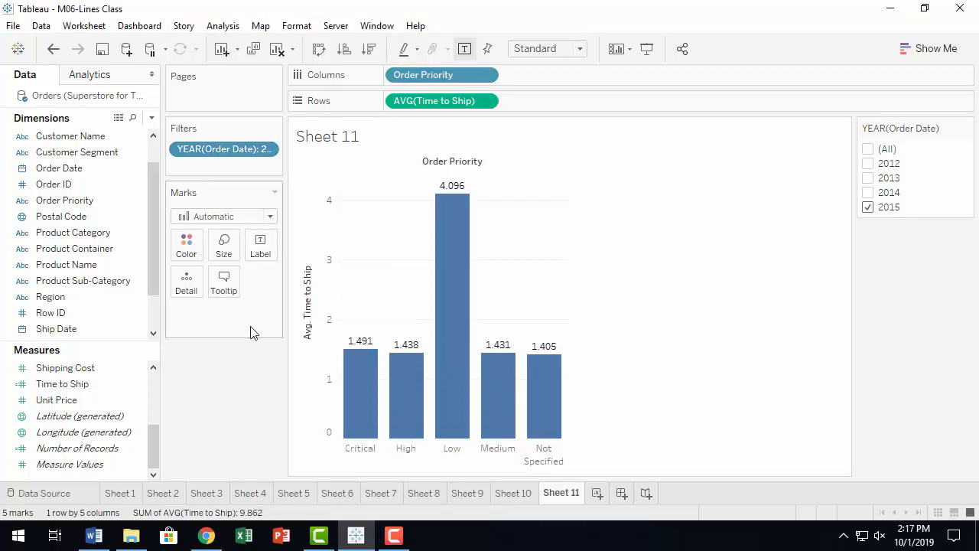
right_click(360, 351)
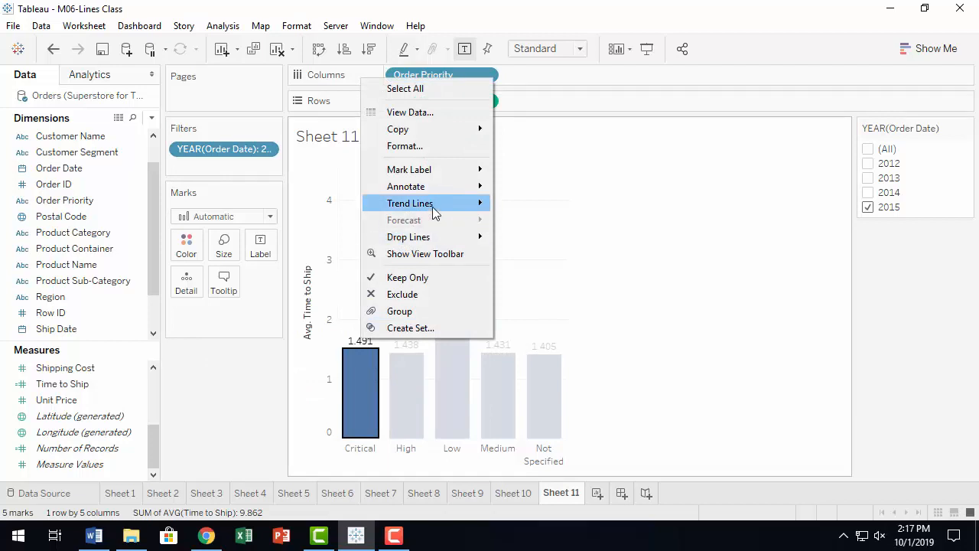
click(433, 146)
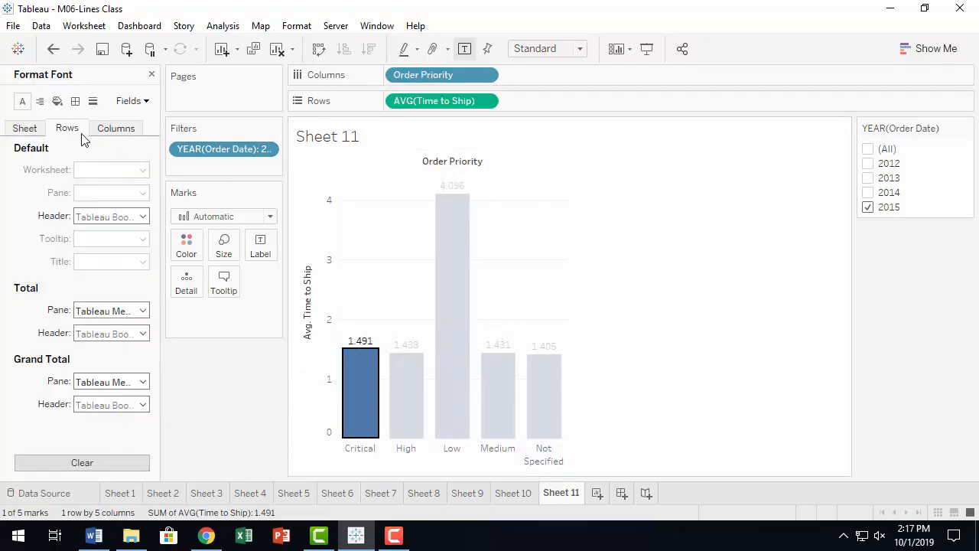
click(27, 128)
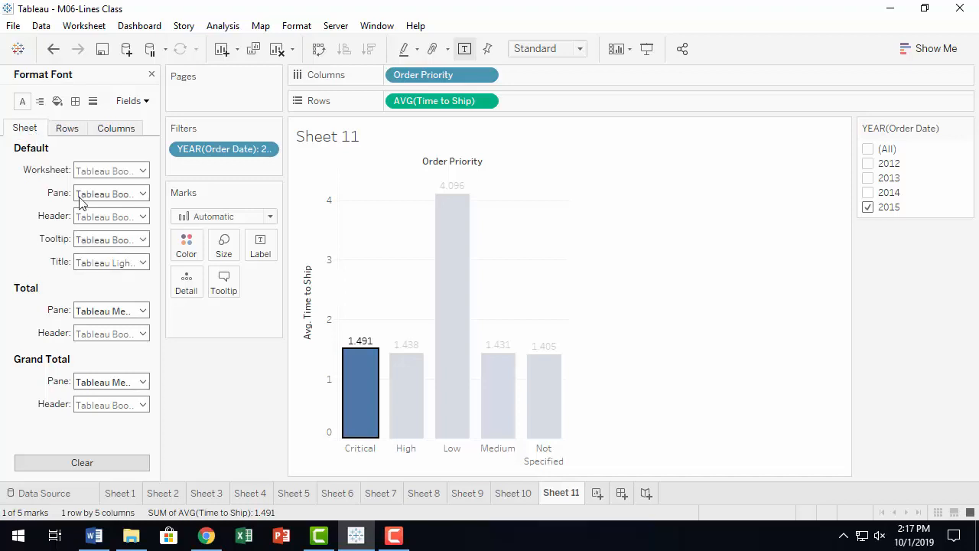
click(143, 102)
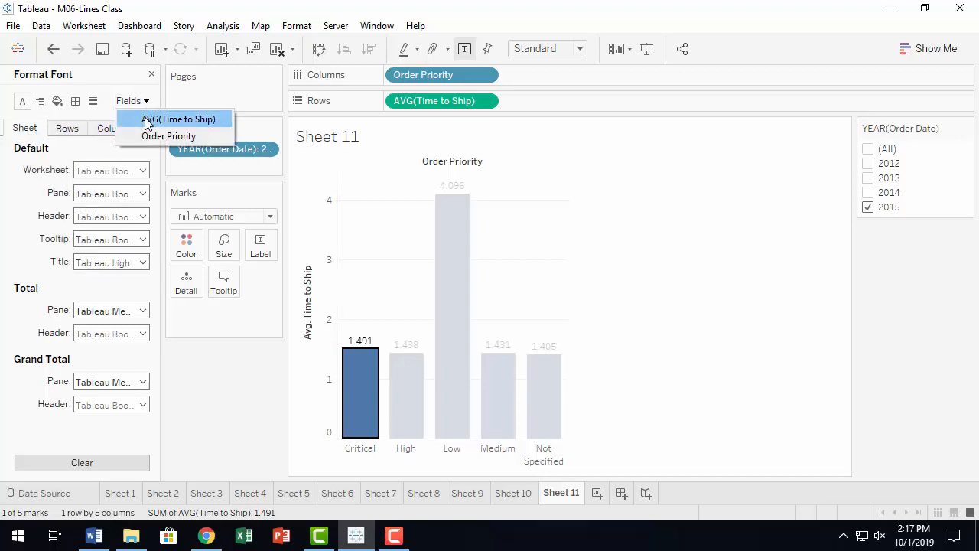
click(148, 120)
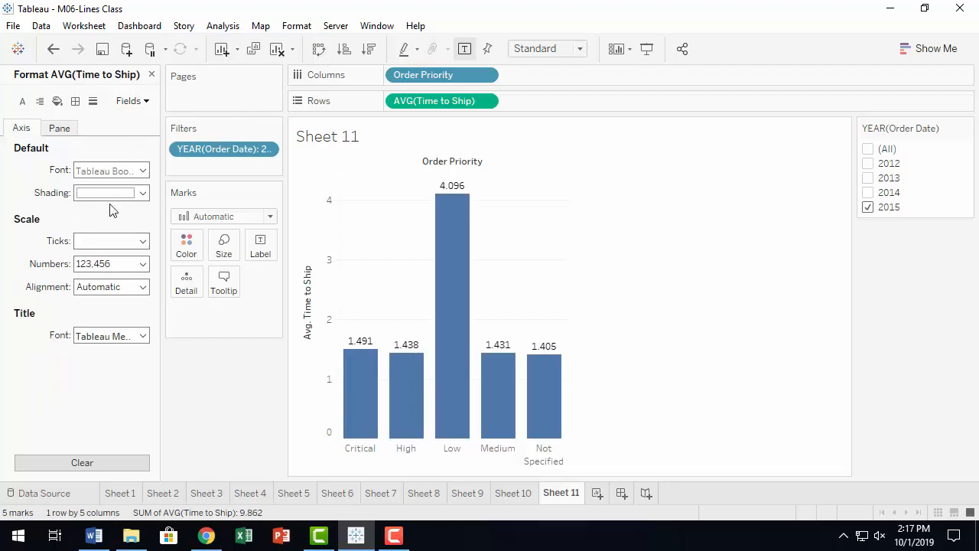
click(57, 130)
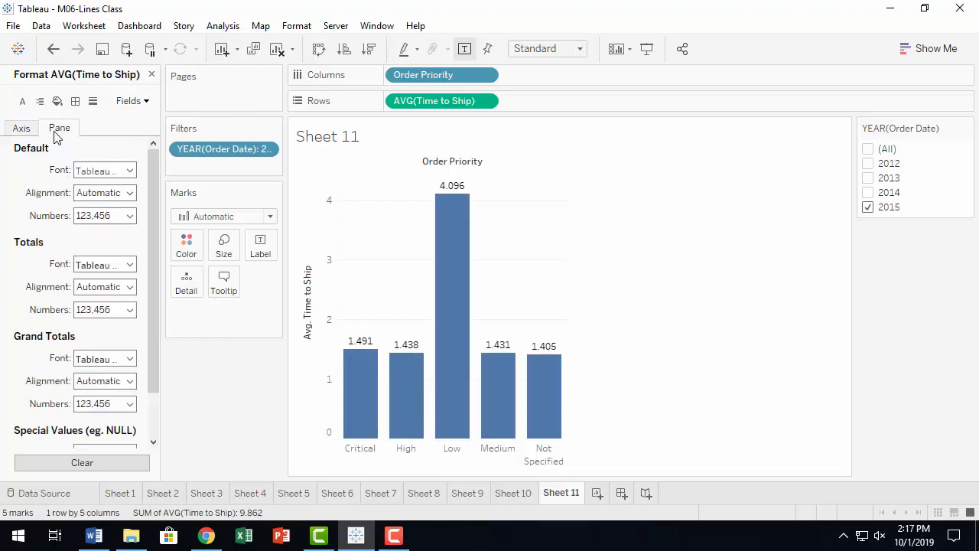
Set the pane's default number format to Number (Custom) with 1 decimal place and the suffix ' days', including the leading space
click(130, 216)
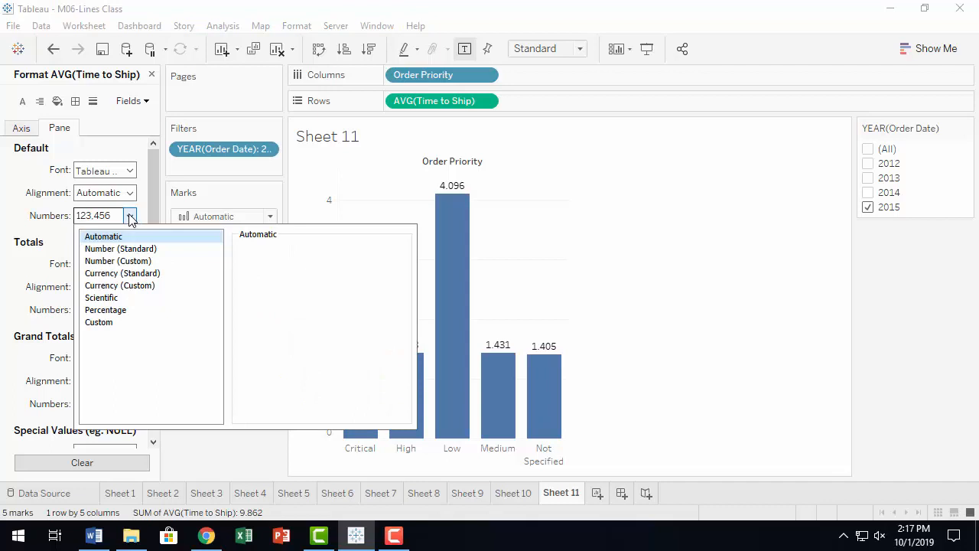
click(116, 261)
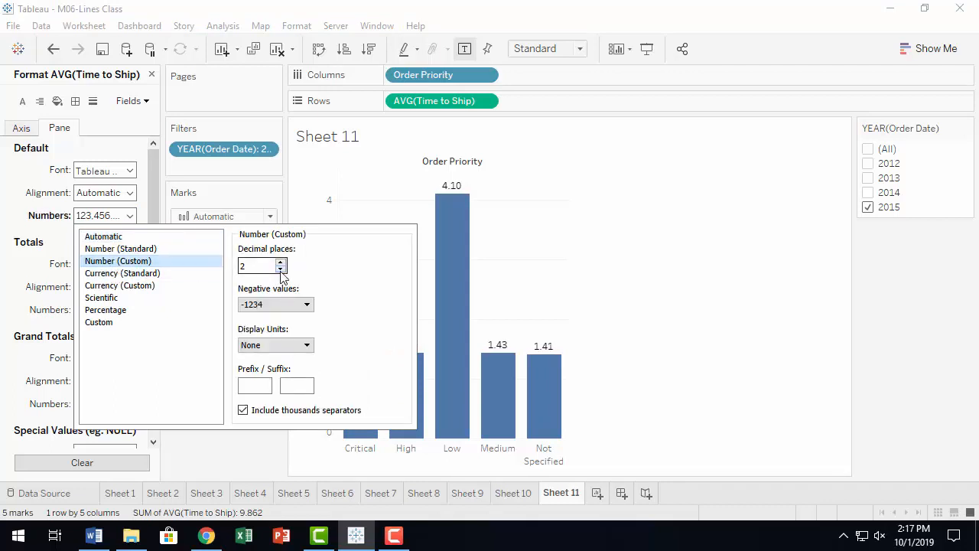
click(281, 269)
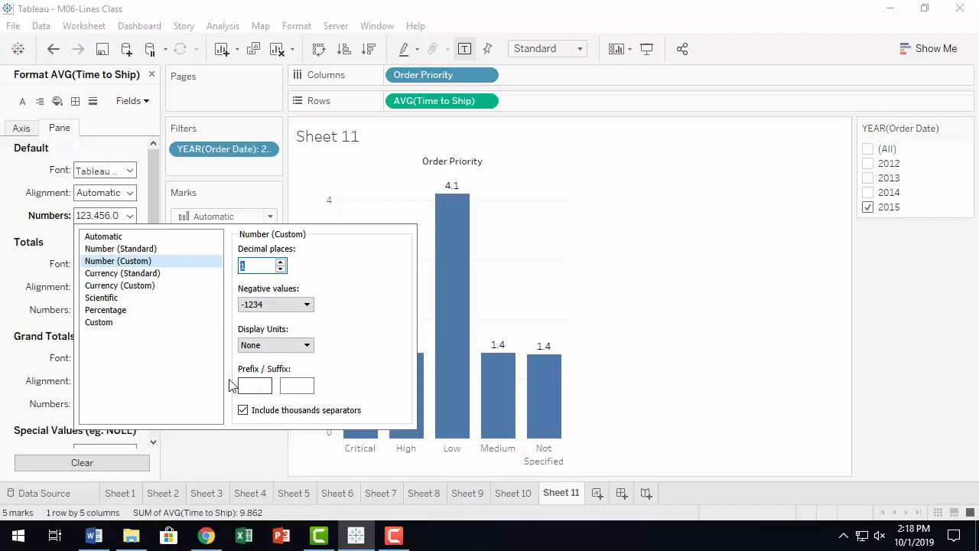
click(287, 385)
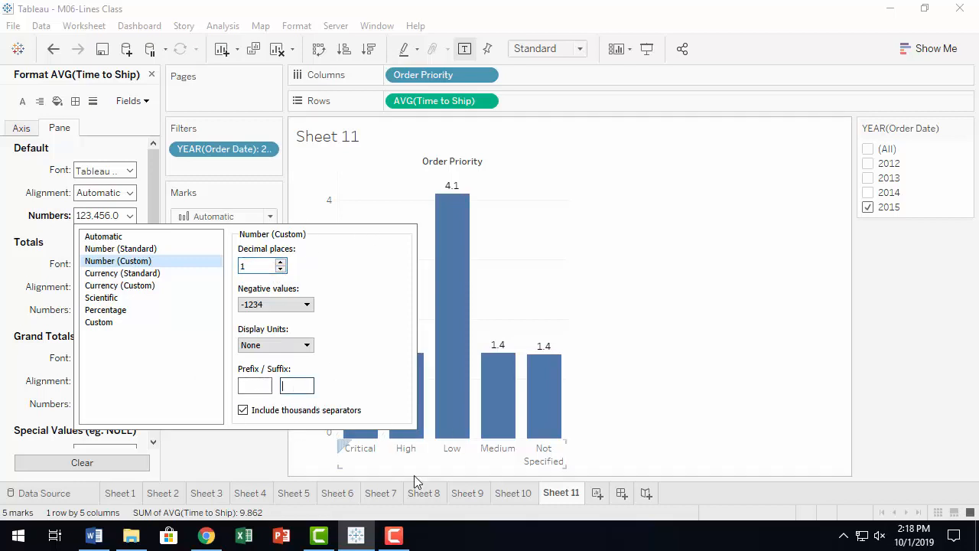
text(d)
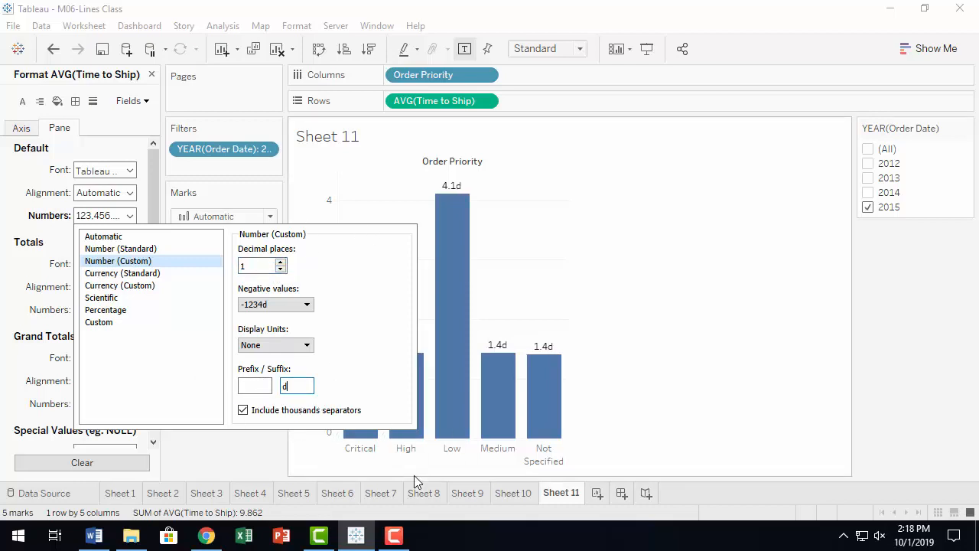
key(BackSpace)
text(days)
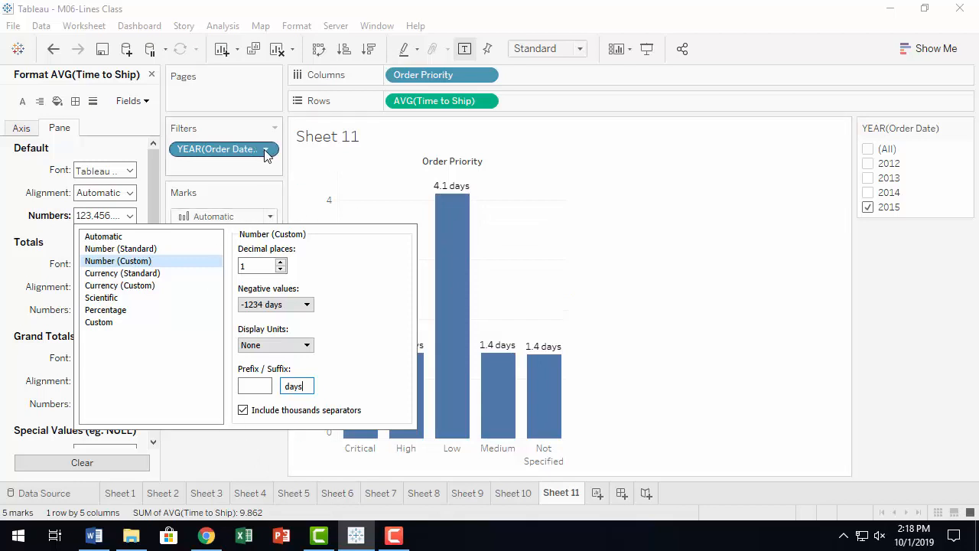
click(248, 469)
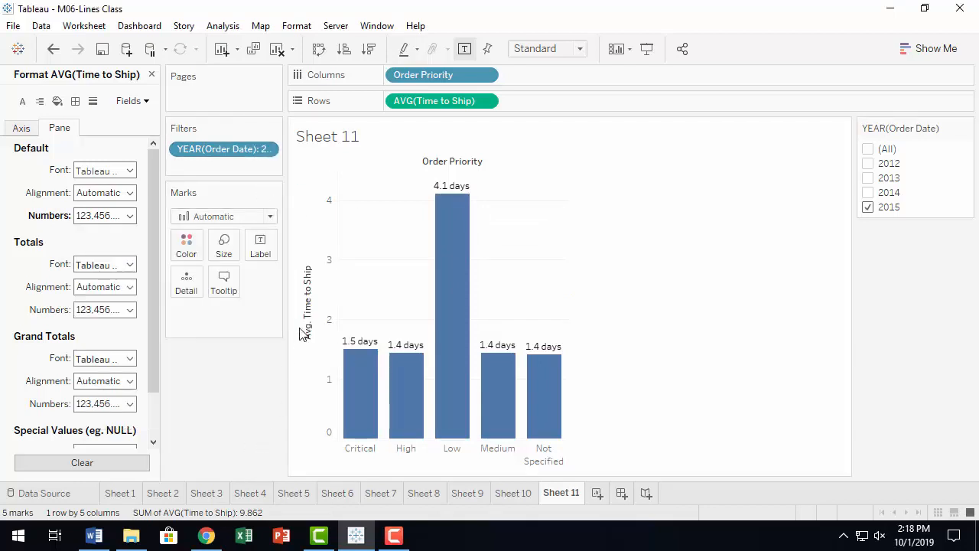
Replace the Sheet 11 chart title with 'Average days to ship'
double_click(331, 136)
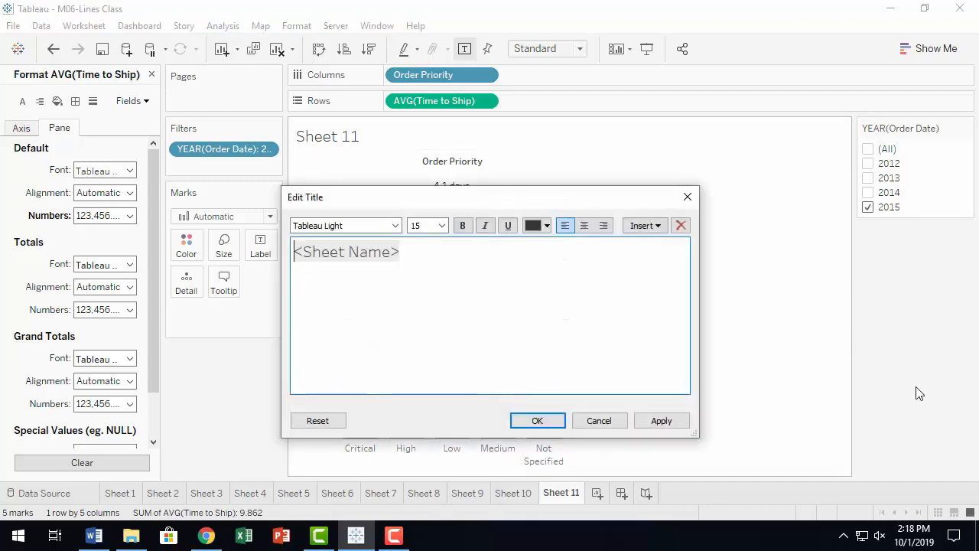
key(ctrl+a)
text(Aver)
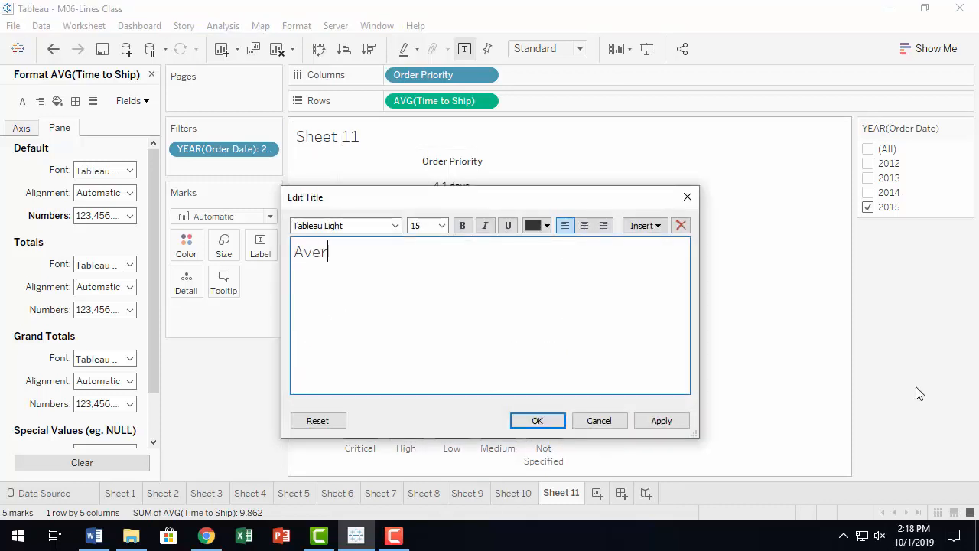
text(age days to ship)
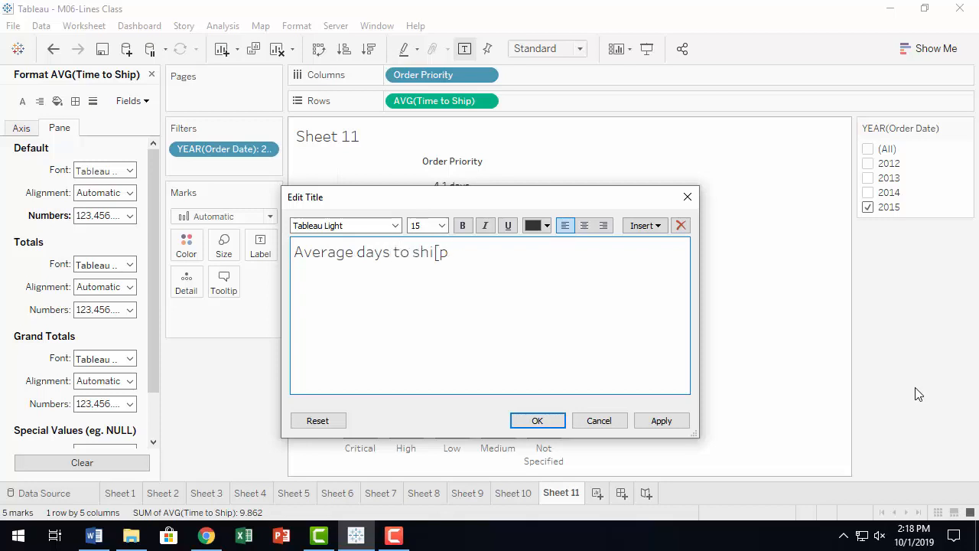
key(BackSpace)
key(BackSpace)
click(537, 421)
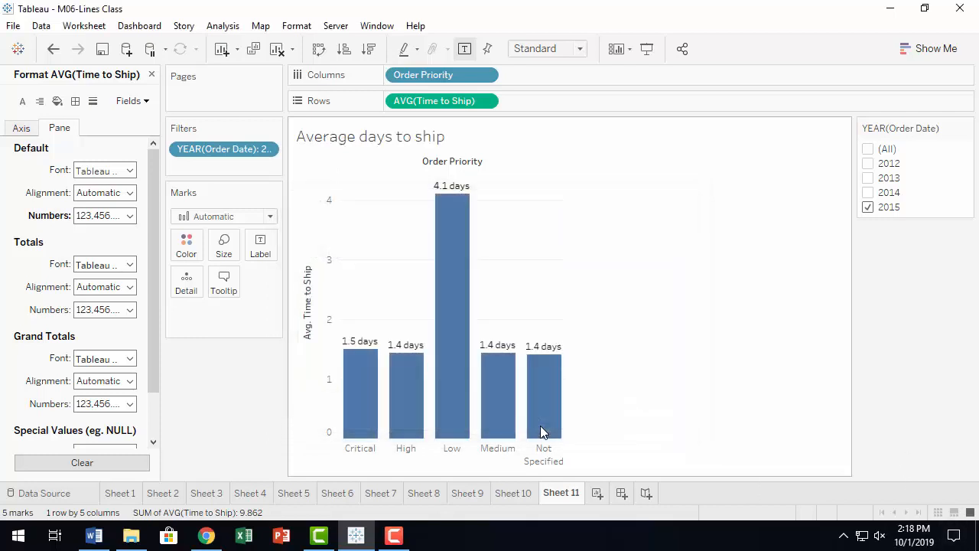
Remove the title text from the Avg. Time to Ship vertical axis, leaving the axis title blank
mouse_move(461, 414)
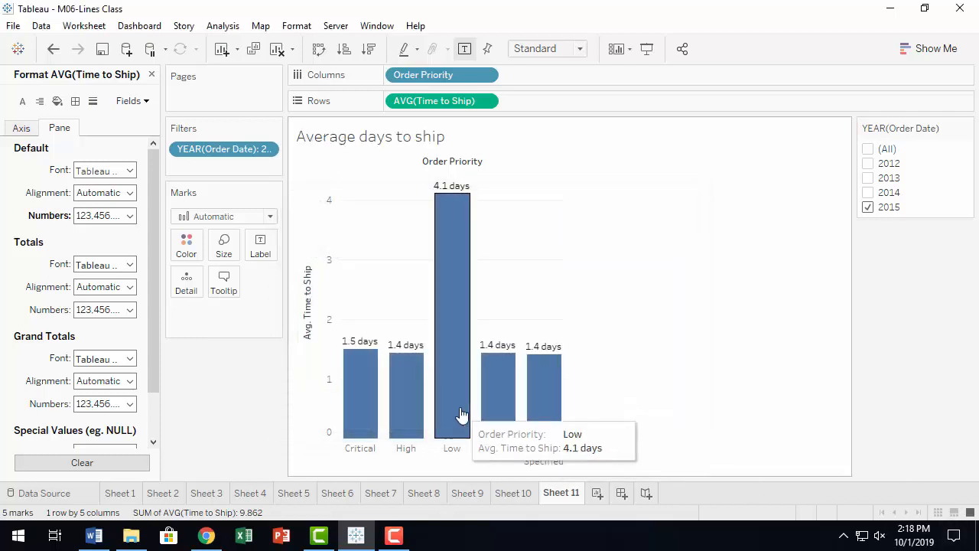
right_click(308, 294)
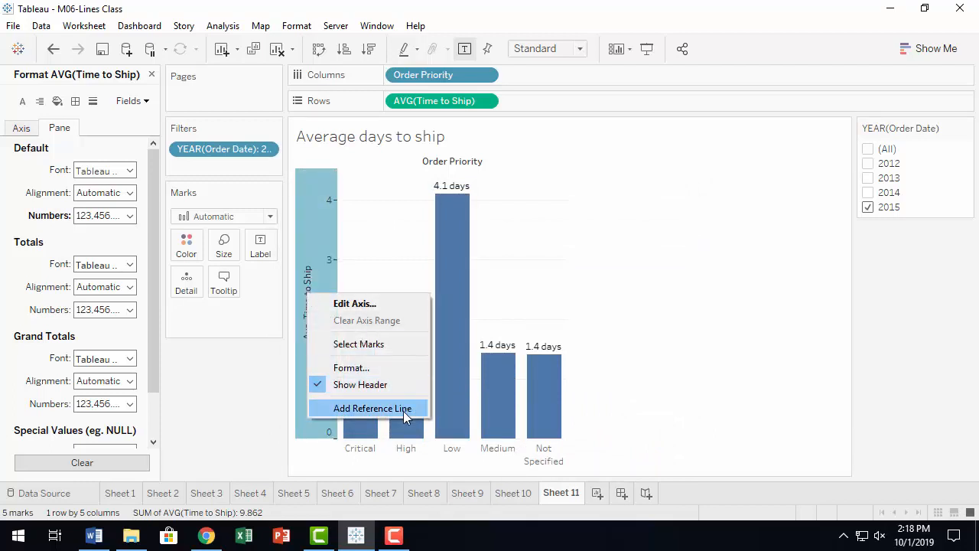
click(359, 301)
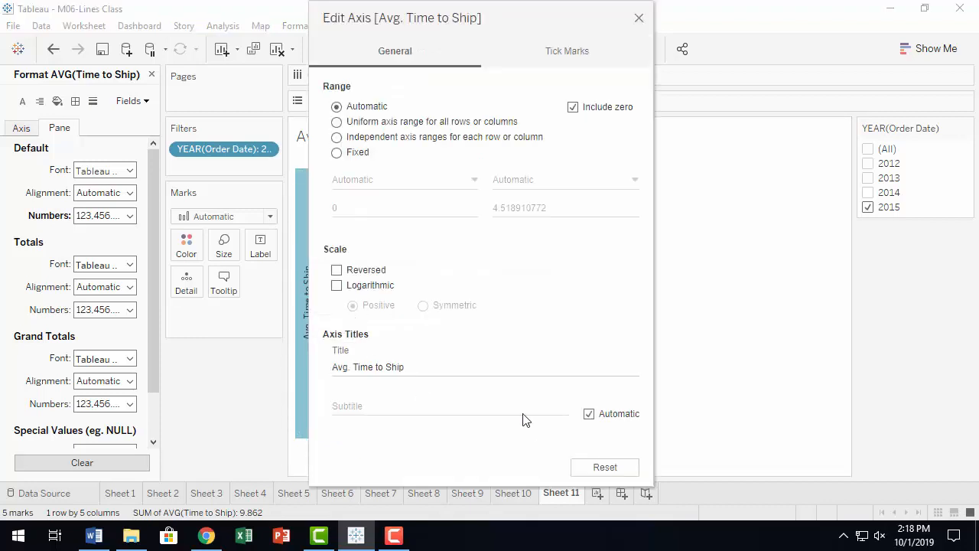
triple_click(444, 361)
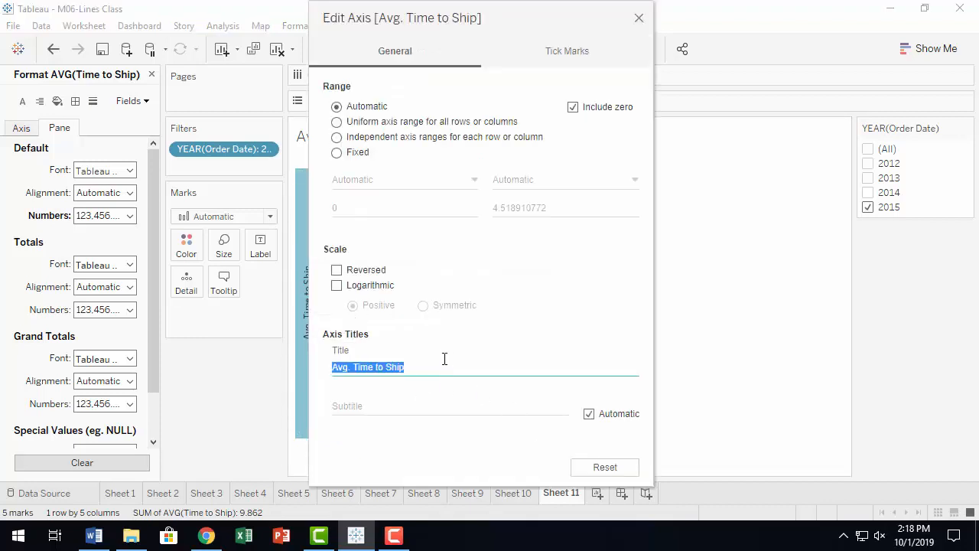
key(BackSpace)
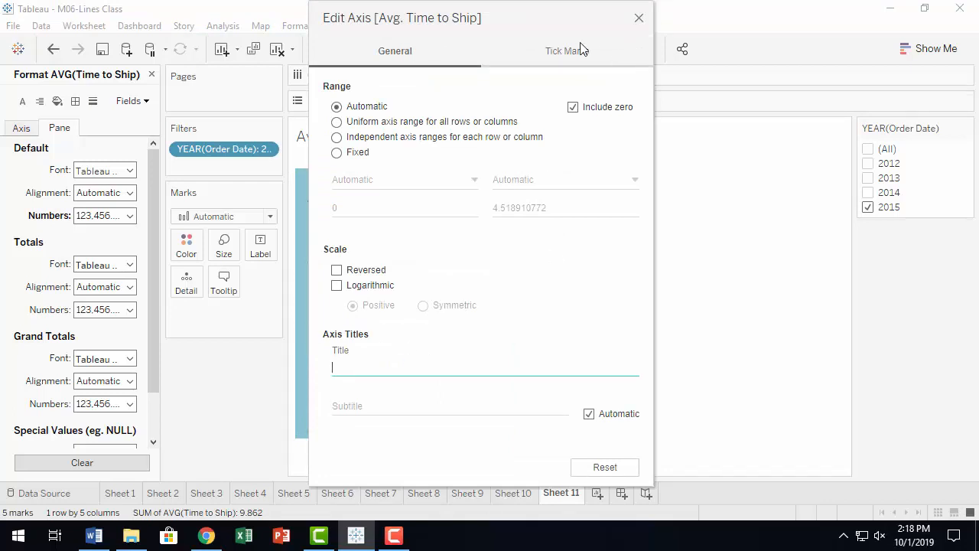
drag(529, 11, 730, 67)
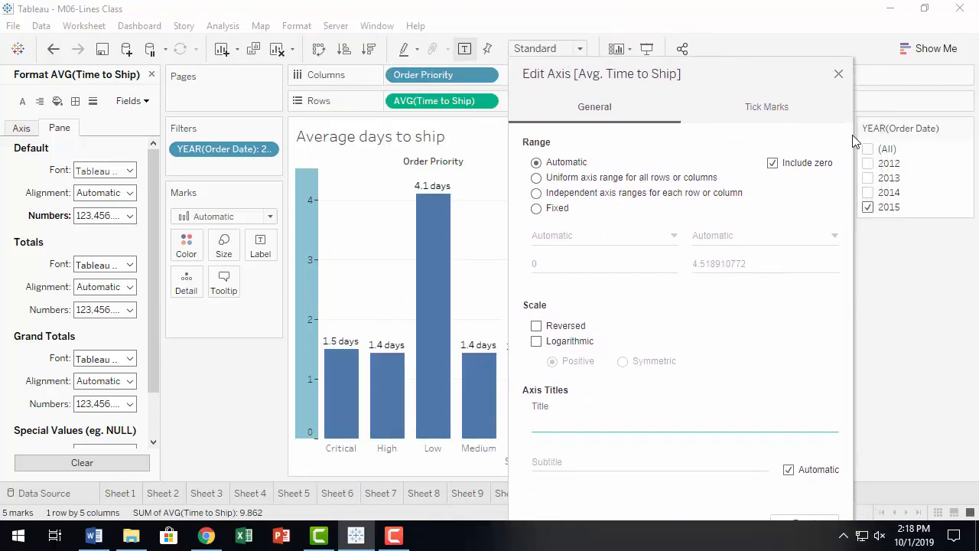
click(838, 75)
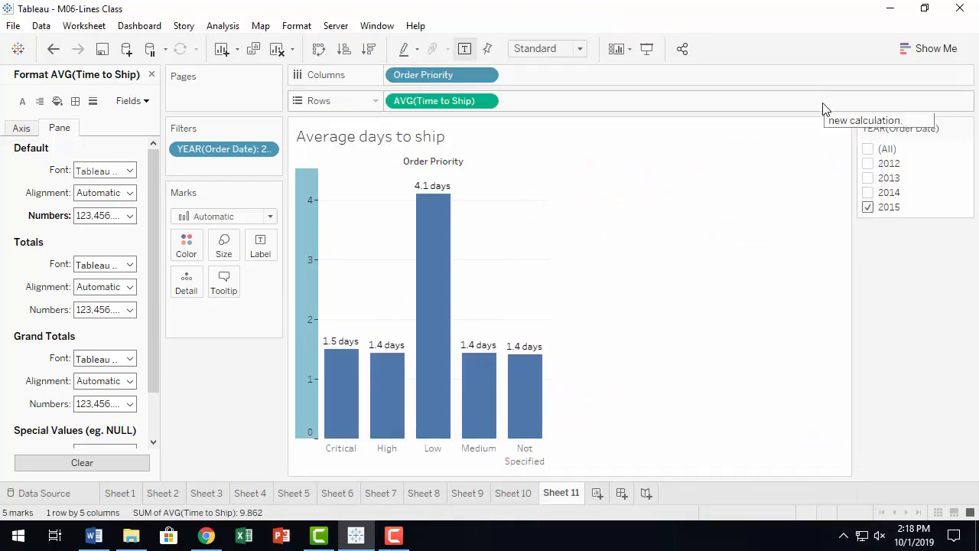
Hide the Order Priority field label above the bars and extend the chart title to 'Average days to ship by Order Priority'
right_click(448, 164)
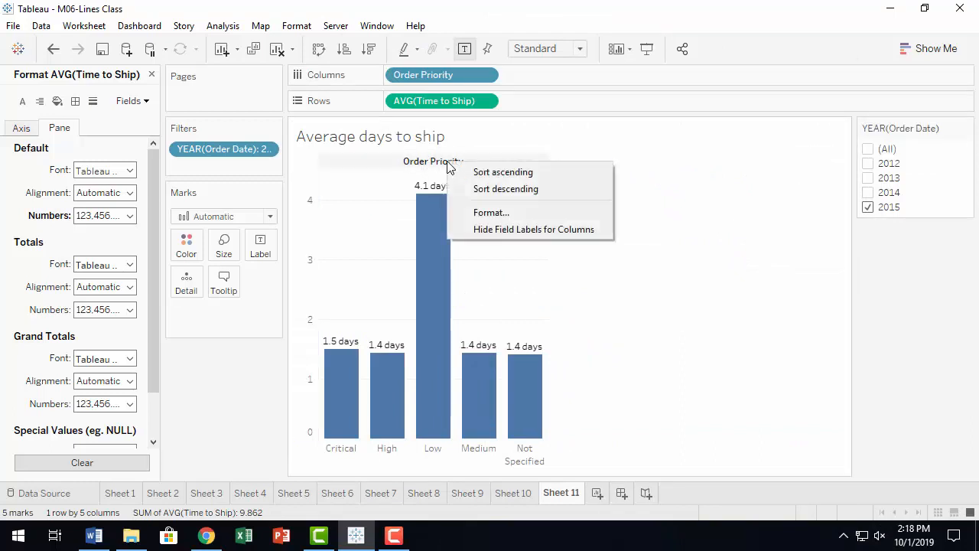
click(577, 231)
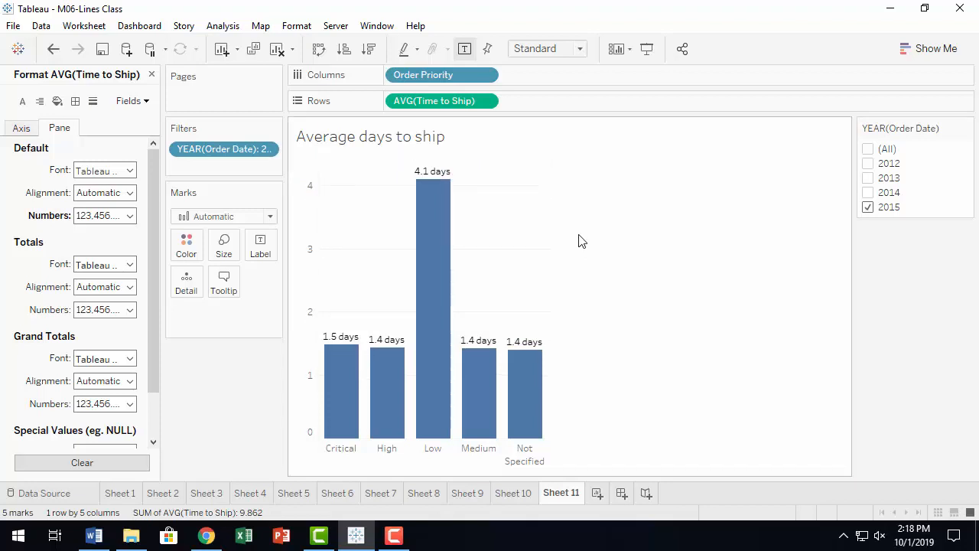
double_click(400, 140)
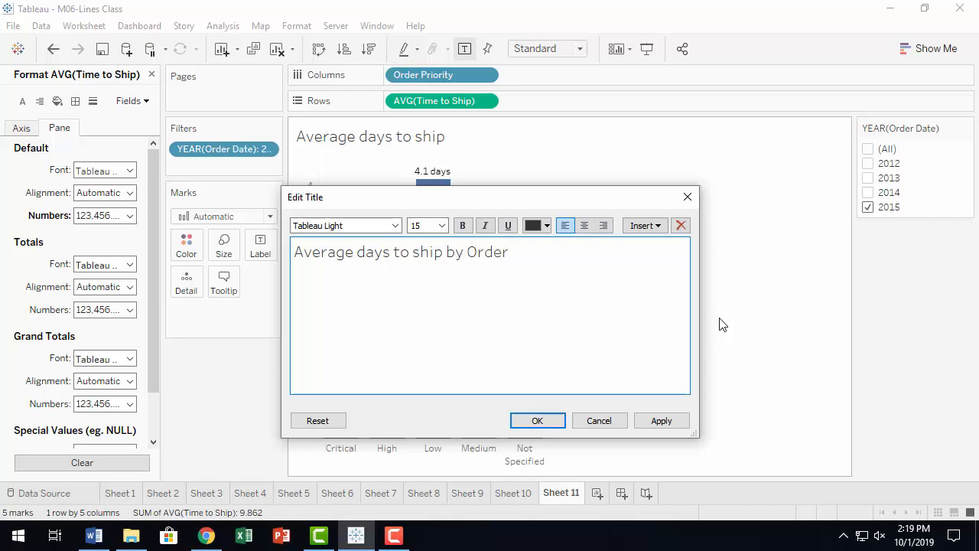
text(by Order Priority)
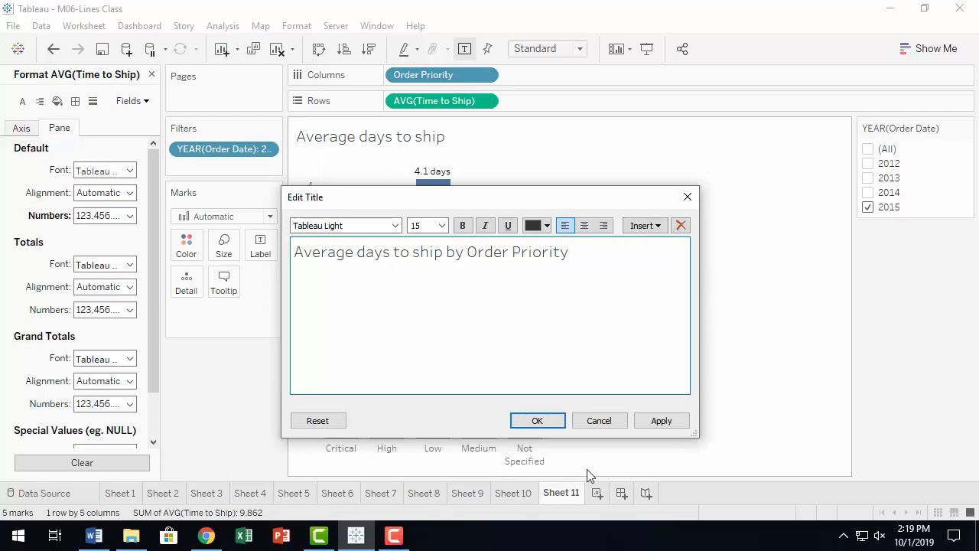
click(546, 426)
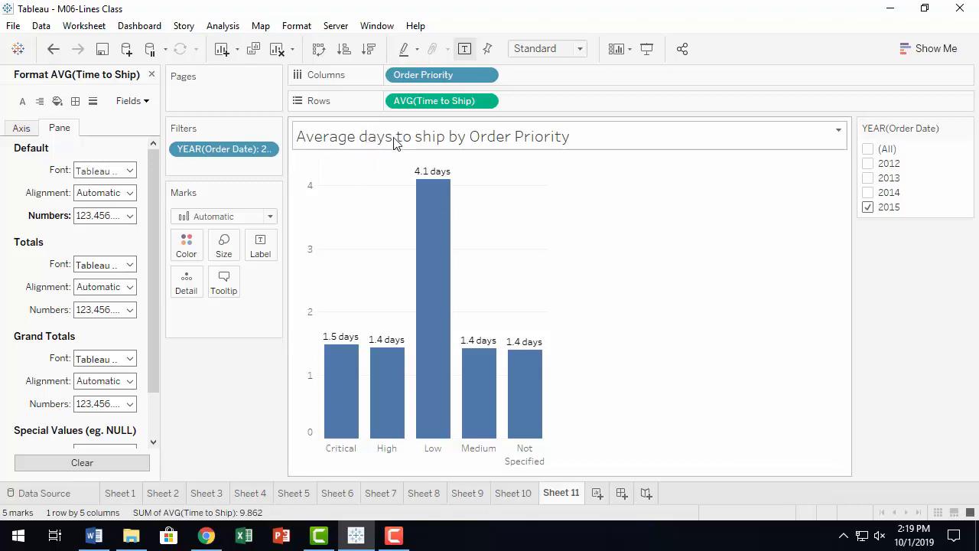
Close the formatting settings and add the Sales measure to Rows after AVG(Time to Ship)
mouse_move(449, 186)
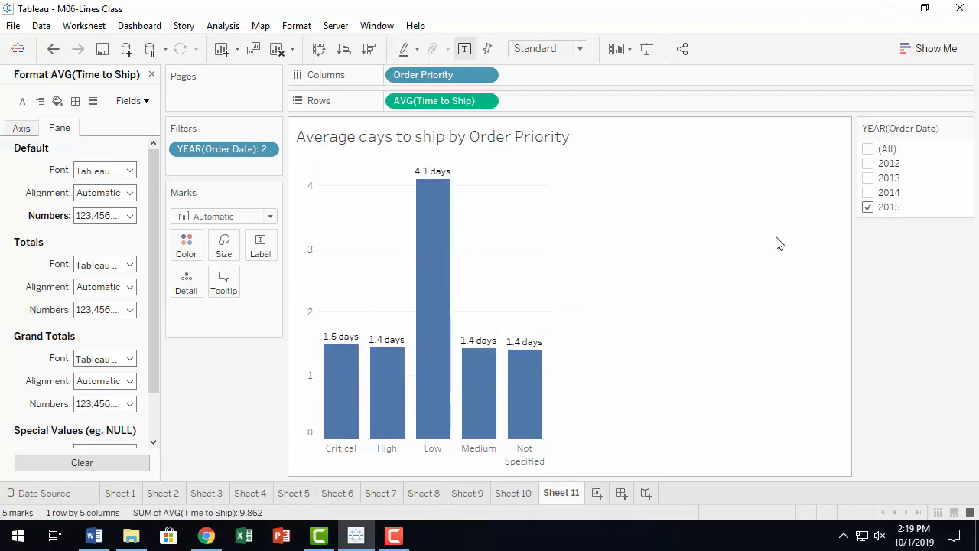
mouse_move(422, 284)
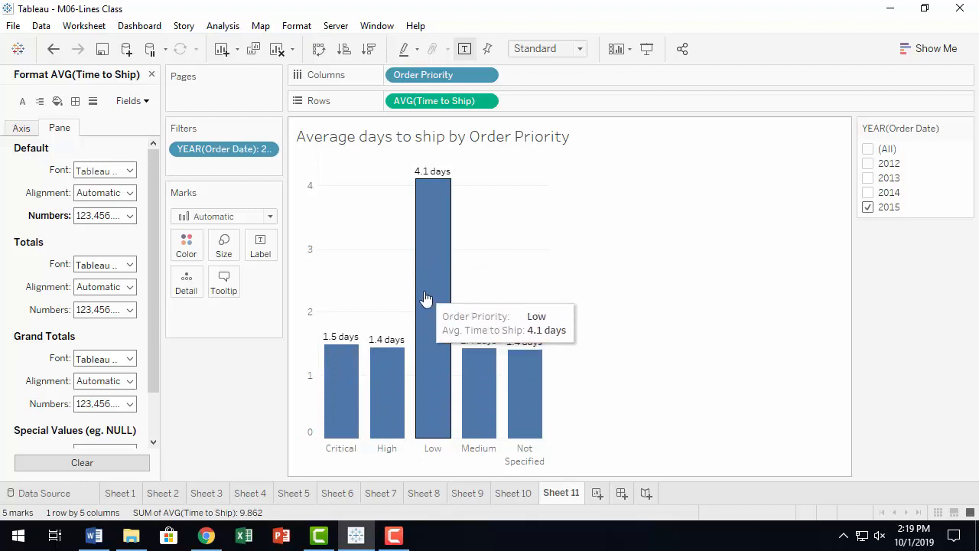
click(152, 75)
scroll(125, 279, down, 1)
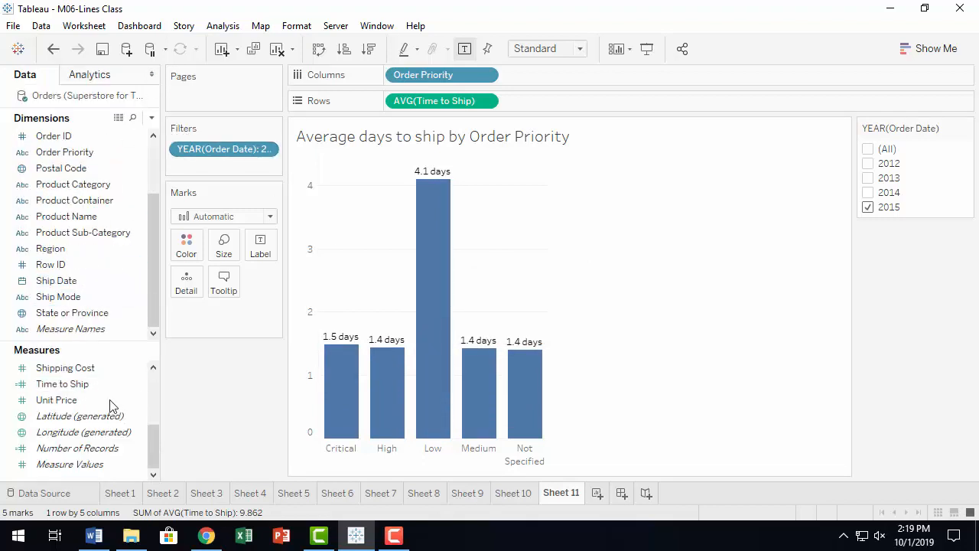
drag(153, 448, 132, 427)
drag(54, 400, 555, 106)
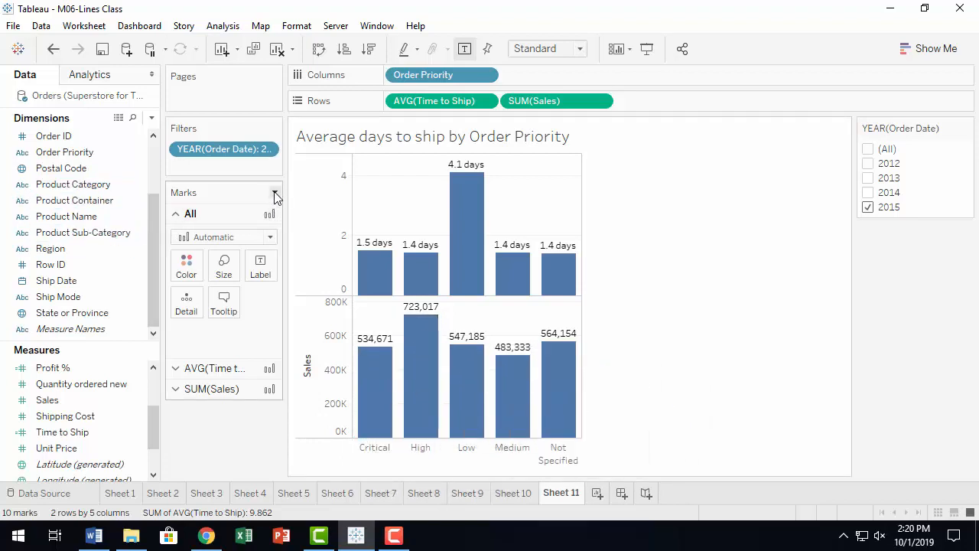
Change the mark type of SUM(Sales) to Line, leaving the AVG(Time to Ship) marks as they are
click(230, 390)
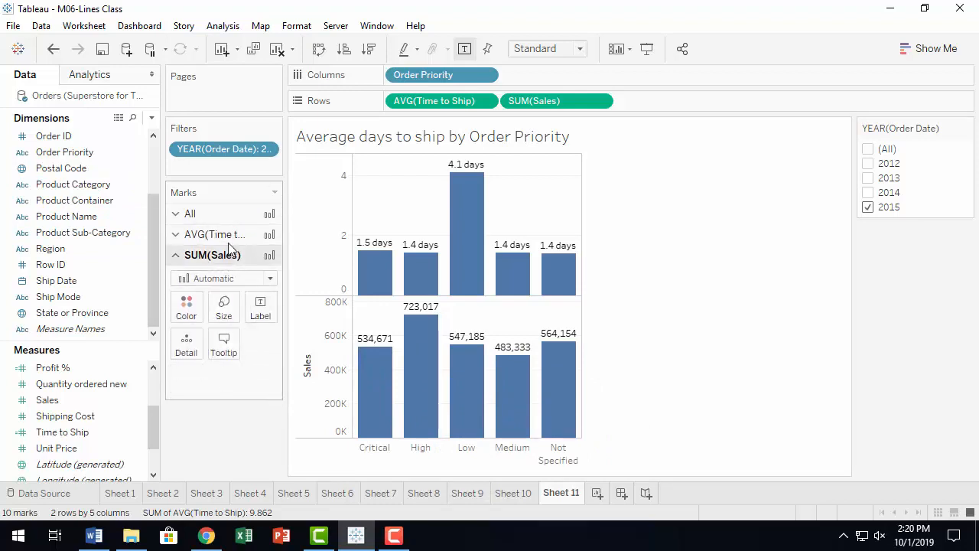
click(276, 195)
click(276, 195)
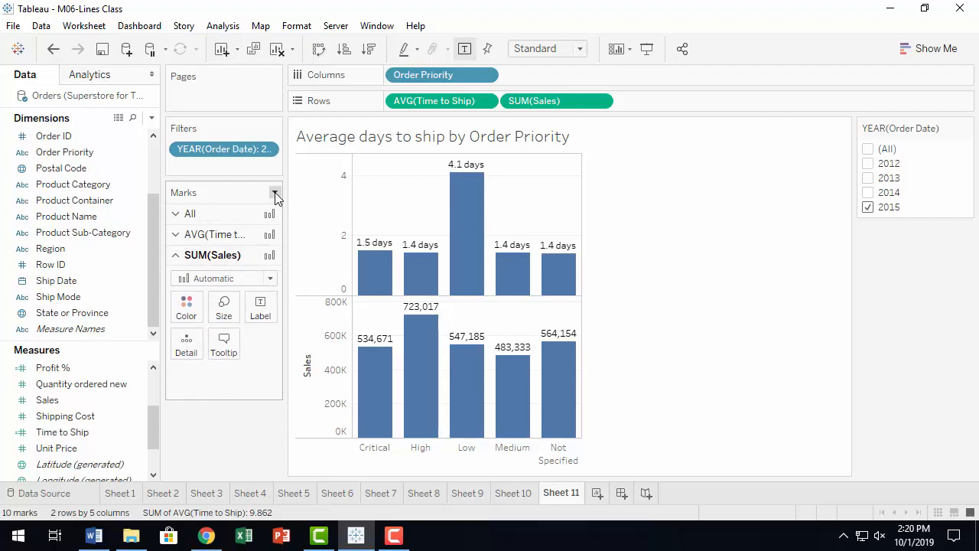
click(276, 194)
click(199, 454)
click(271, 279)
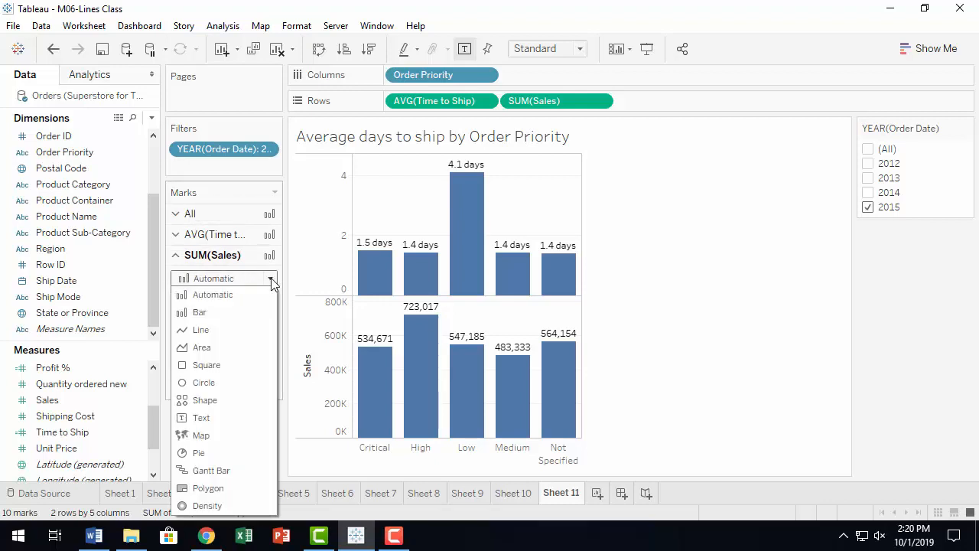
click(202, 332)
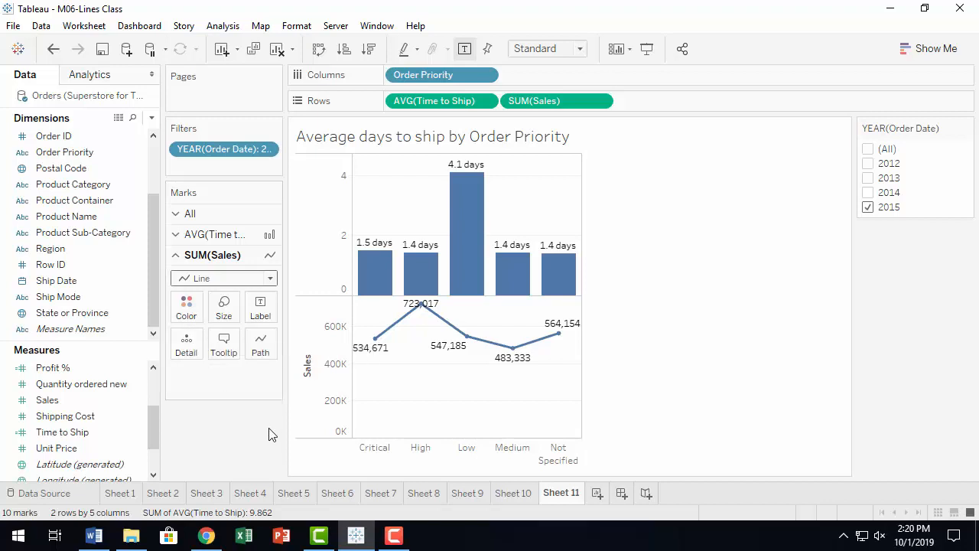
Color the SUM(Sales) line dark red
click(187, 308)
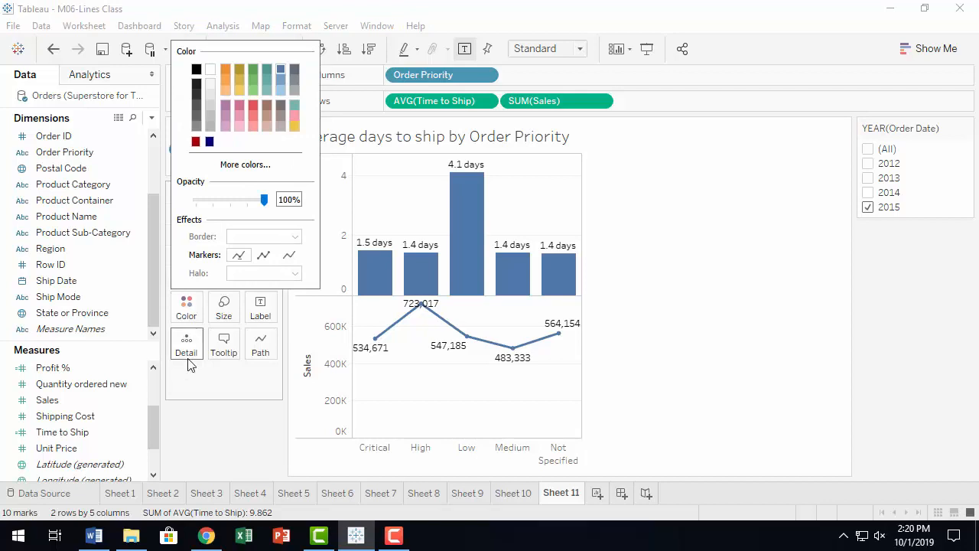
click(195, 142)
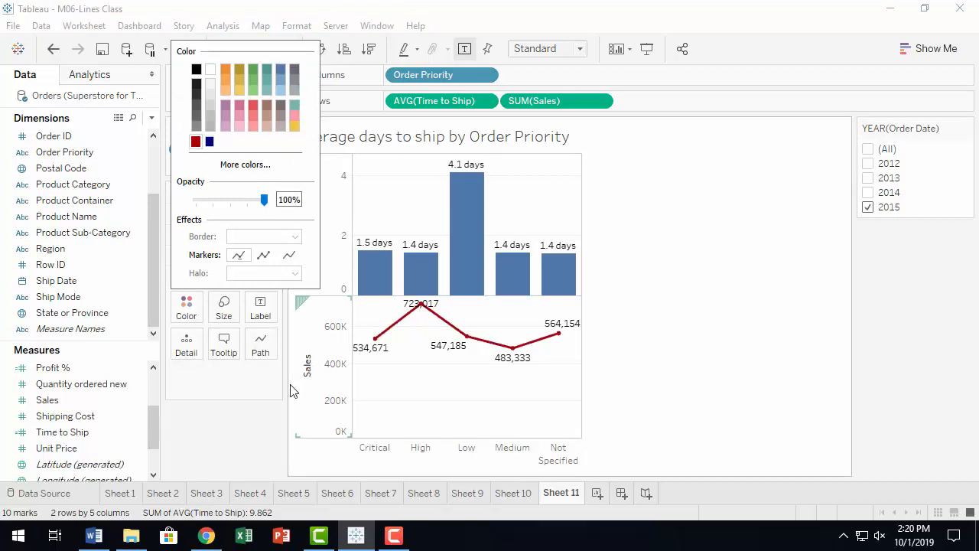
click(225, 434)
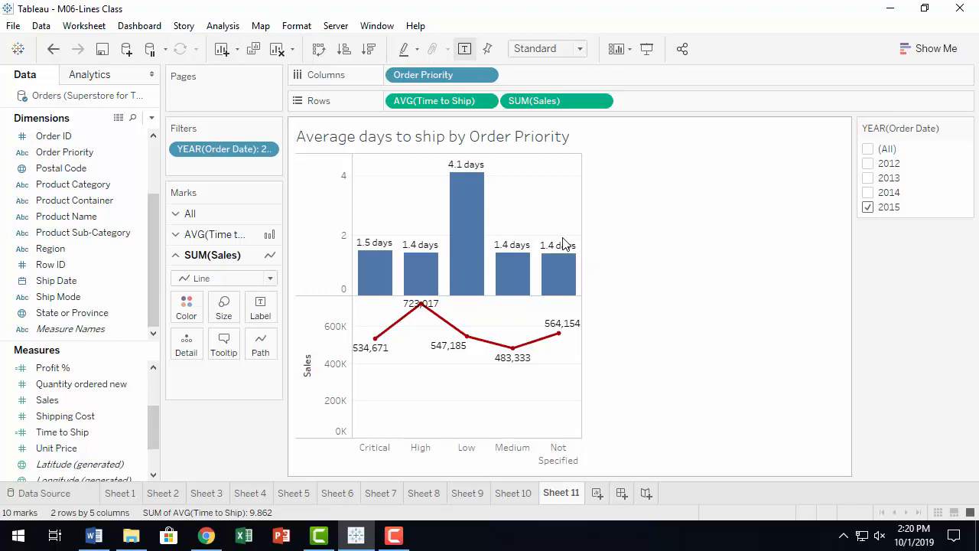
Overlay SUM(Sales) on AVG(Time to Ship) as a dual axis and set the AVG(Time to Ship) mark type to Bar
click(601, 103)
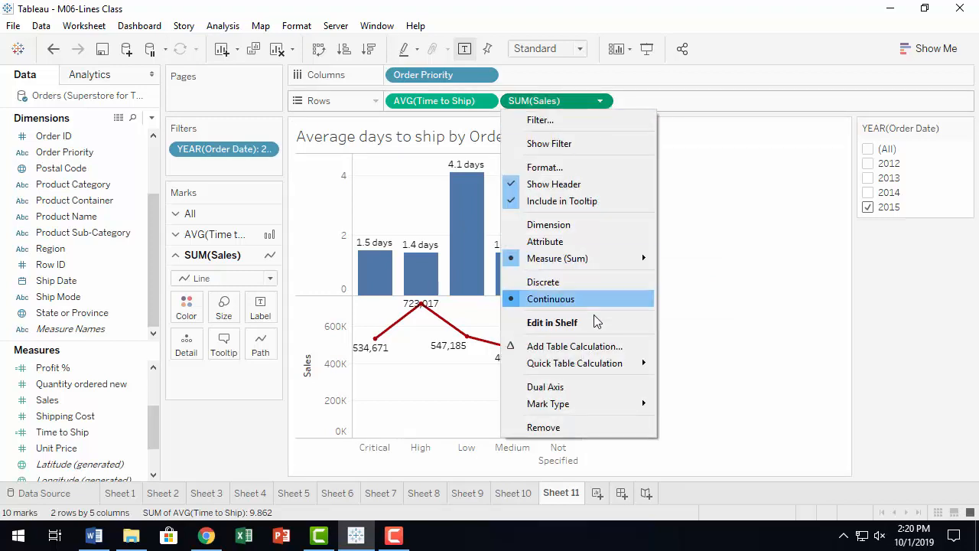
click(591, 389)
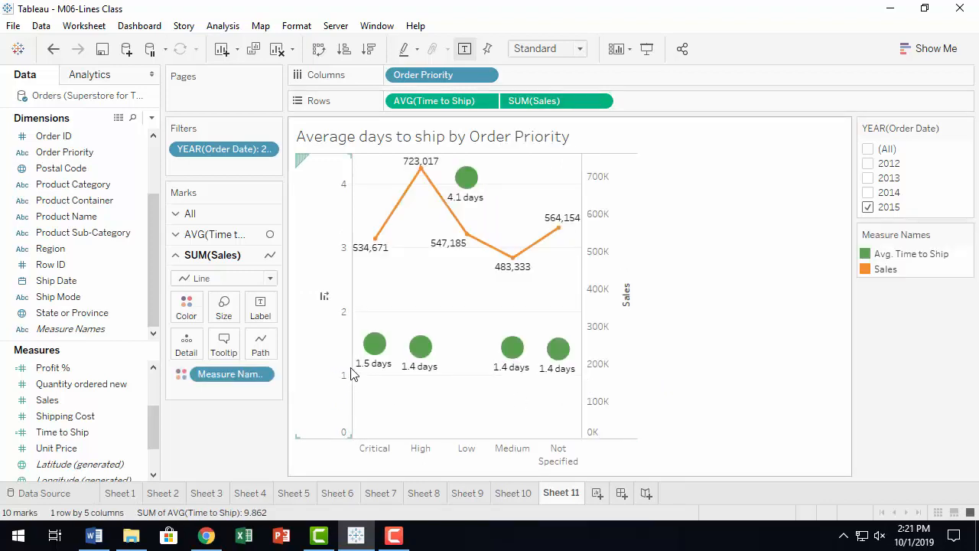
mouse_move(363, 357)
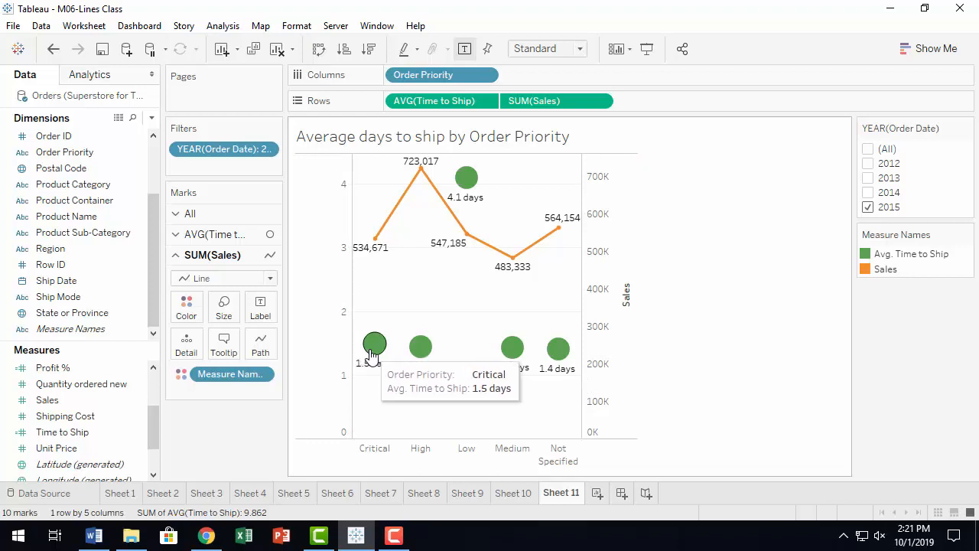
mouse_move(533, 367)
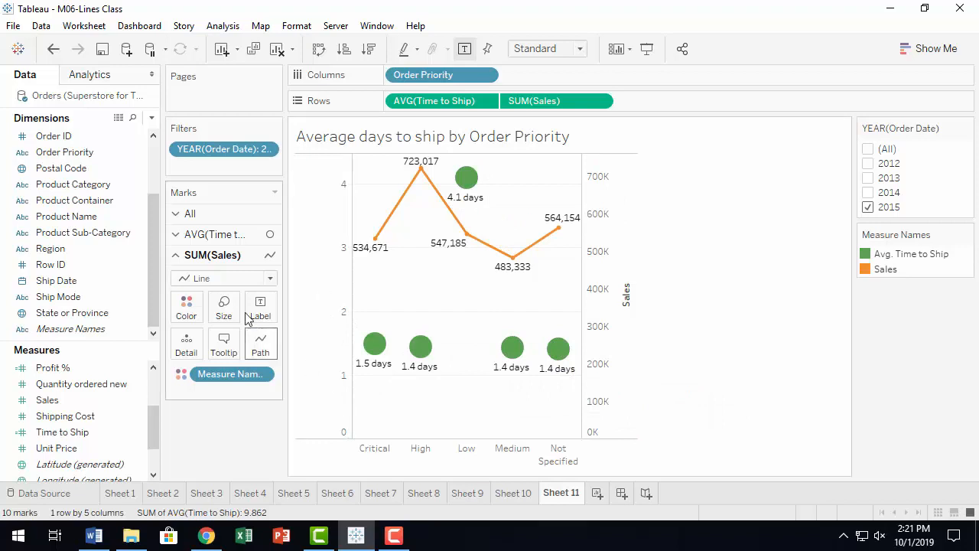
click(222, 235)
click(269, 258)
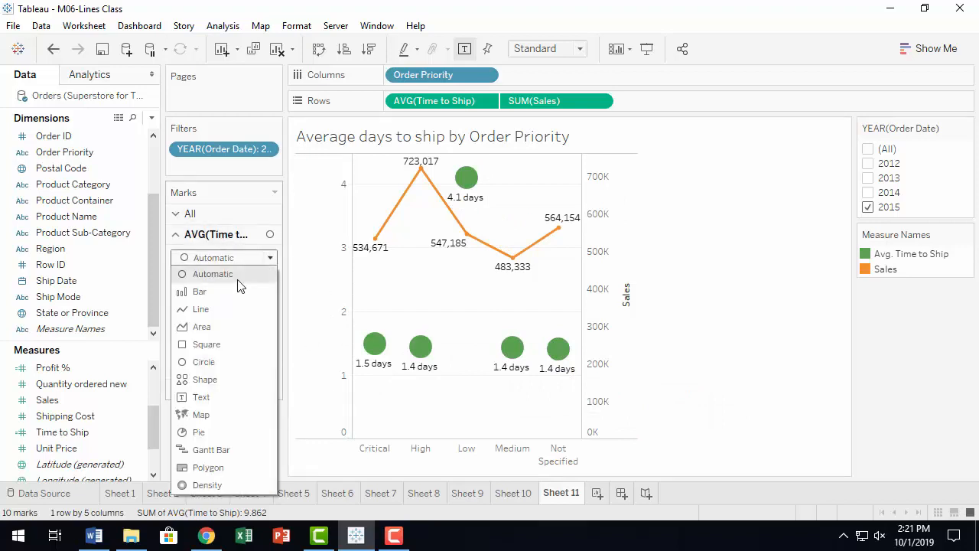
click(229, 291)
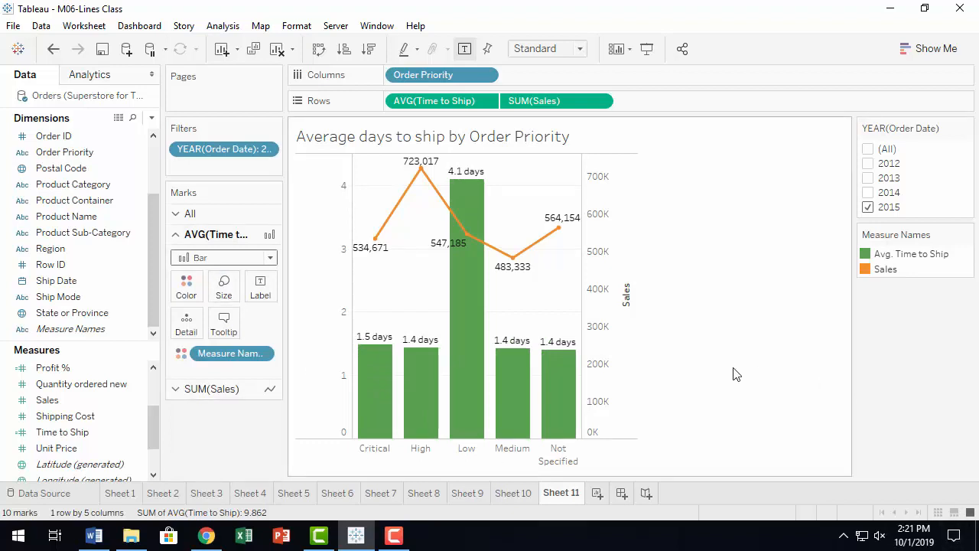
Open the axis settings for the Sales axis and clear its axis title
right_click(618, 291)
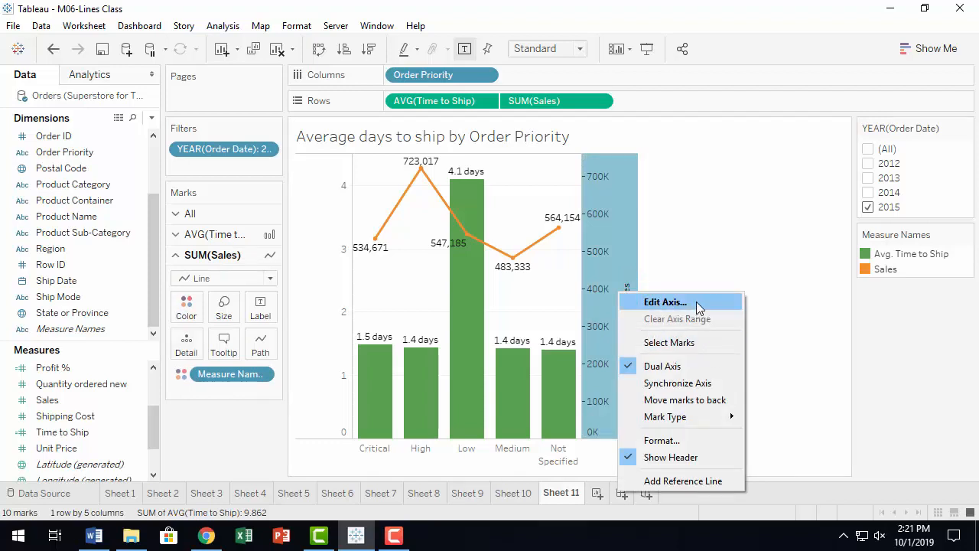
click(665, 302)
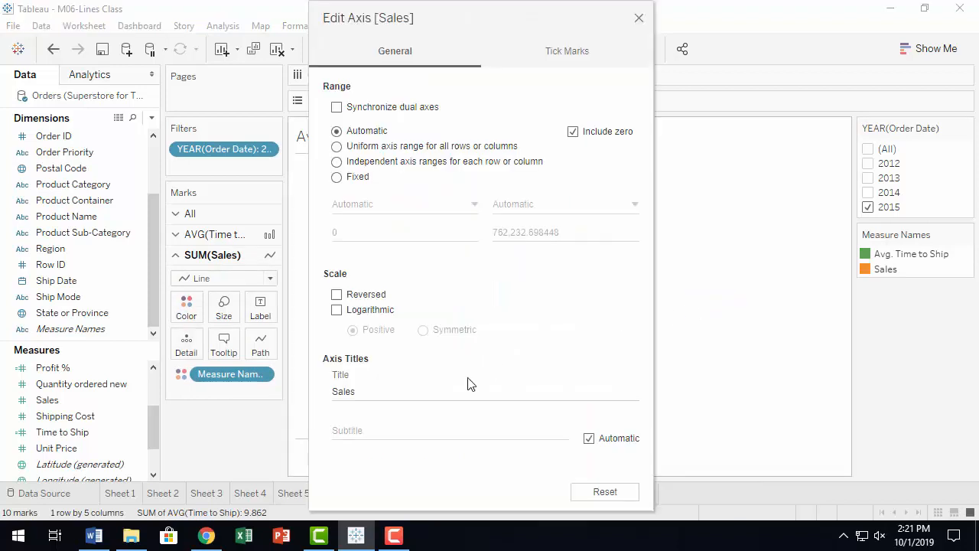
click(370, 393)
key(BackSpace)
Fix the Sales axis major tick marks at an interval of 200000 and close the axis settings
click(567, 52)
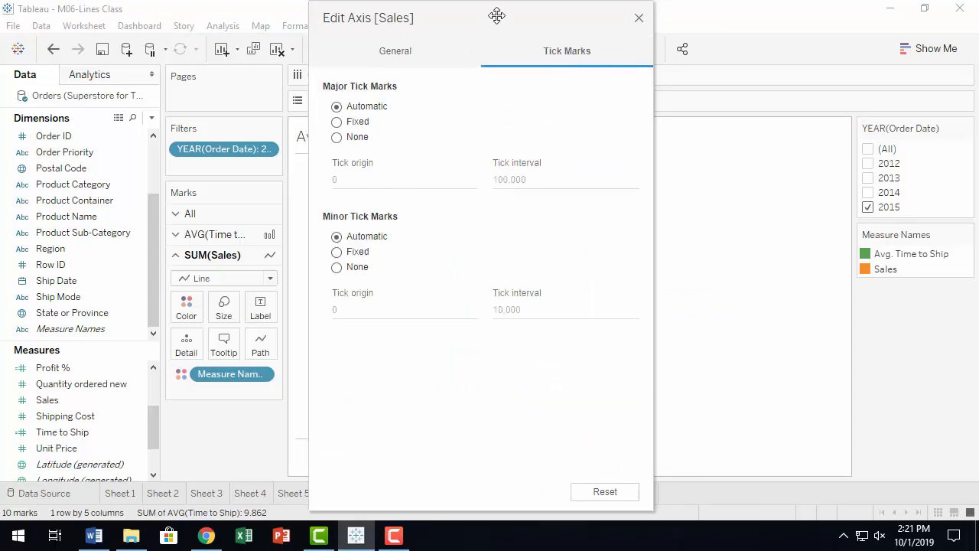
drag(497, 18, 386, 21)
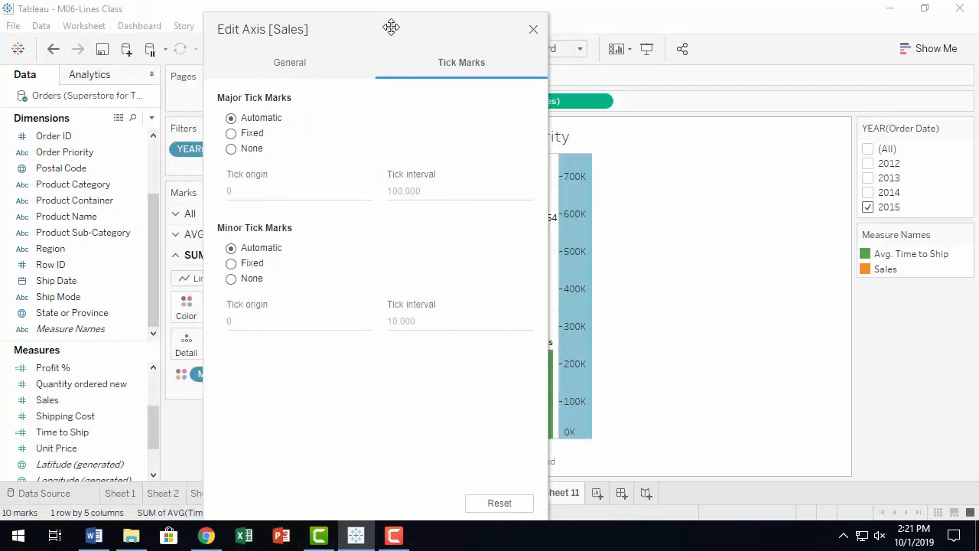
click(232, 133)
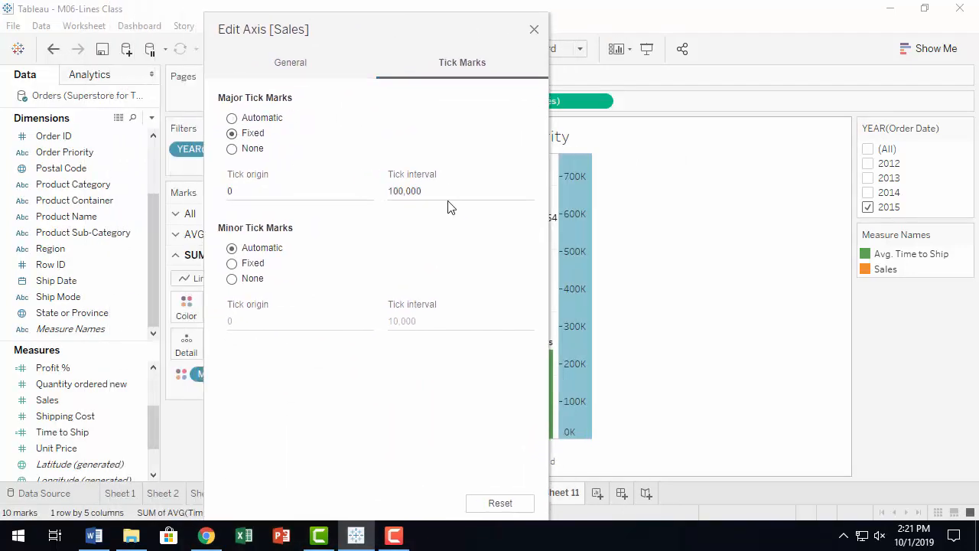
double_click(448, 193)
text(200000)
click(534, 31)
click(745, 261)
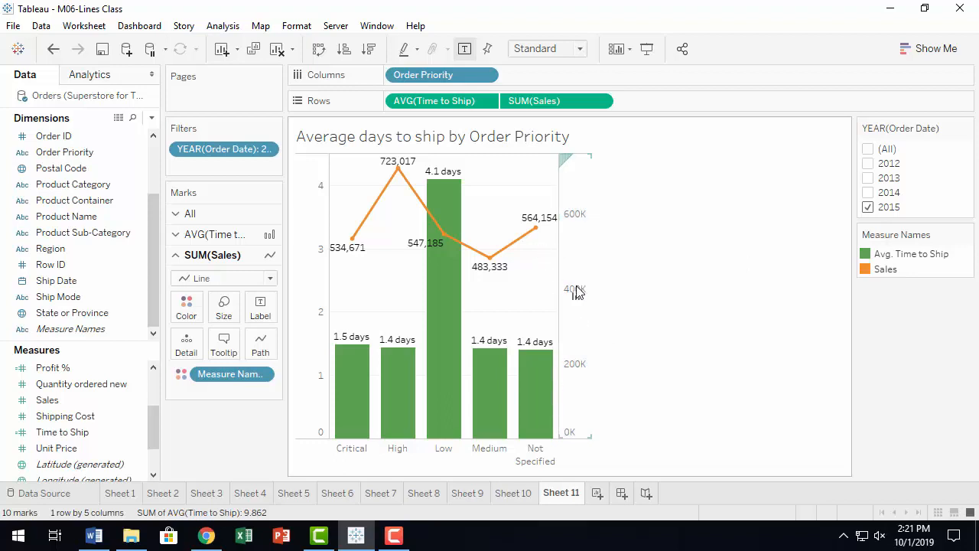
Format the Sales axis scale numbers as Currency (Custom) with 0 decimal places
right_click(575, 216)
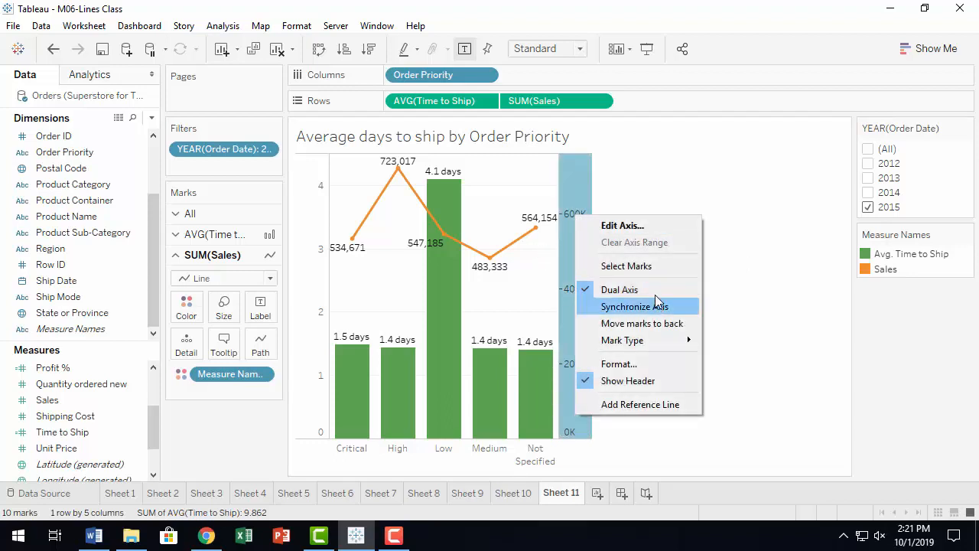
click(644, 365)
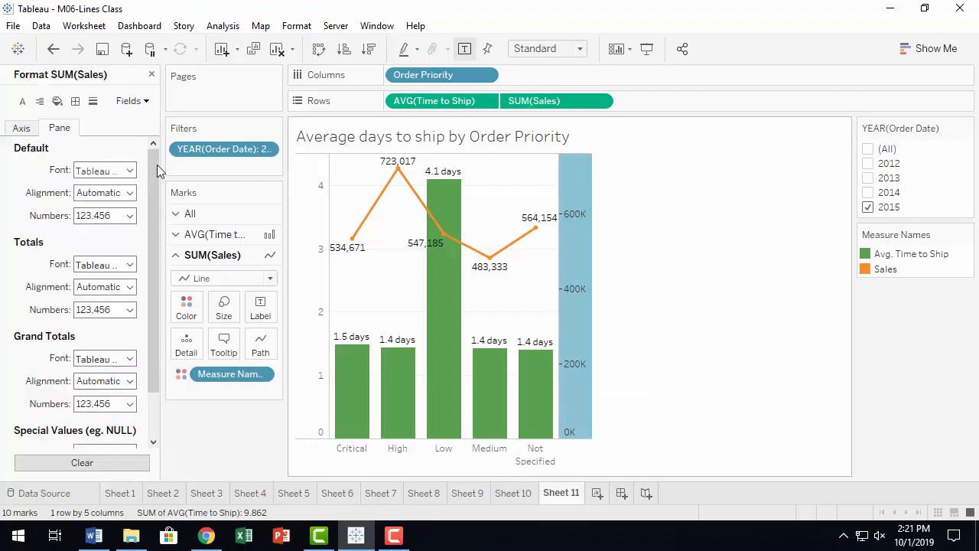
click(15, 132)
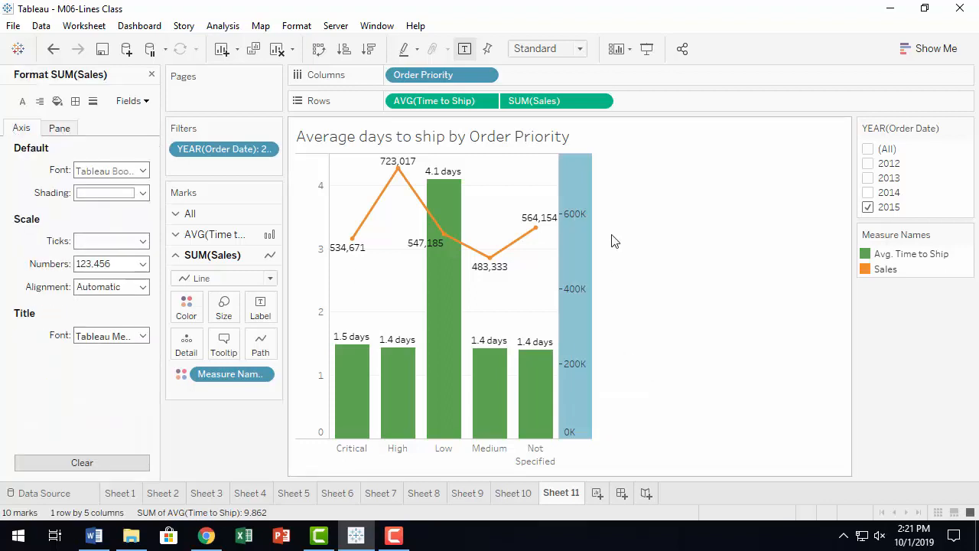
click(145, 102)
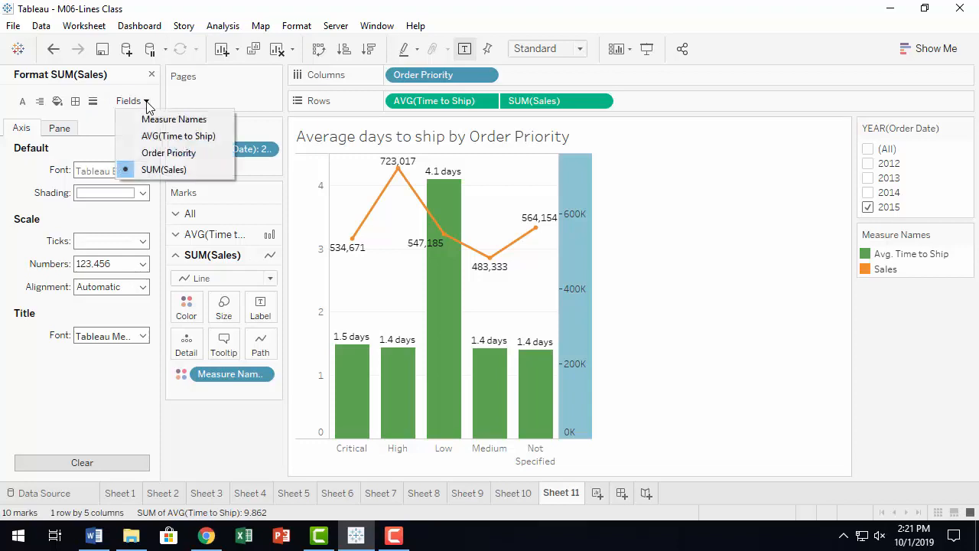
click(63, 424)
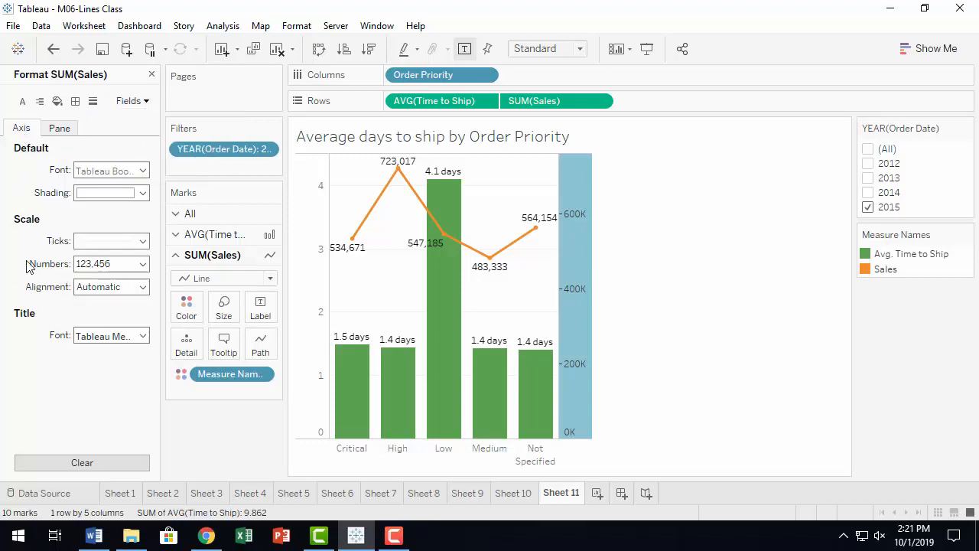
click(143, 264)
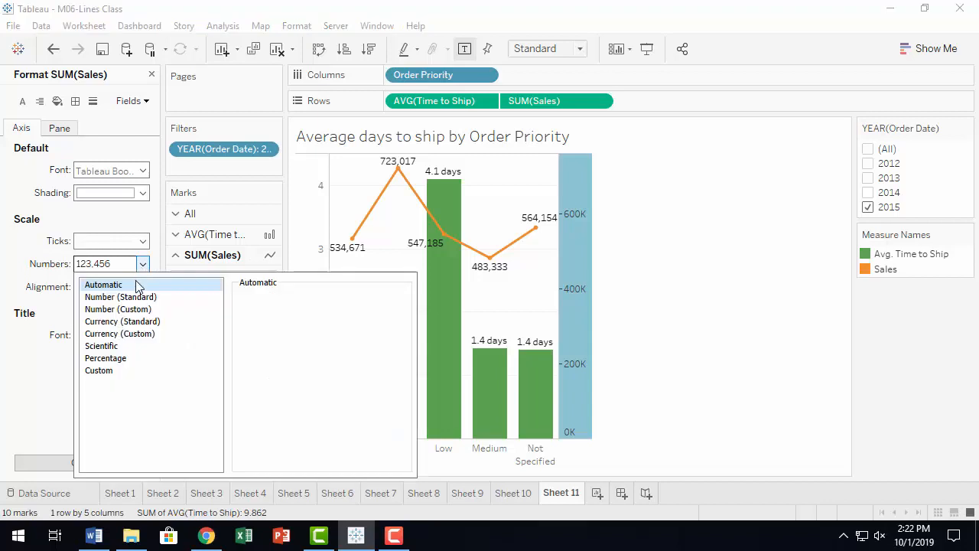
click(145, 321)
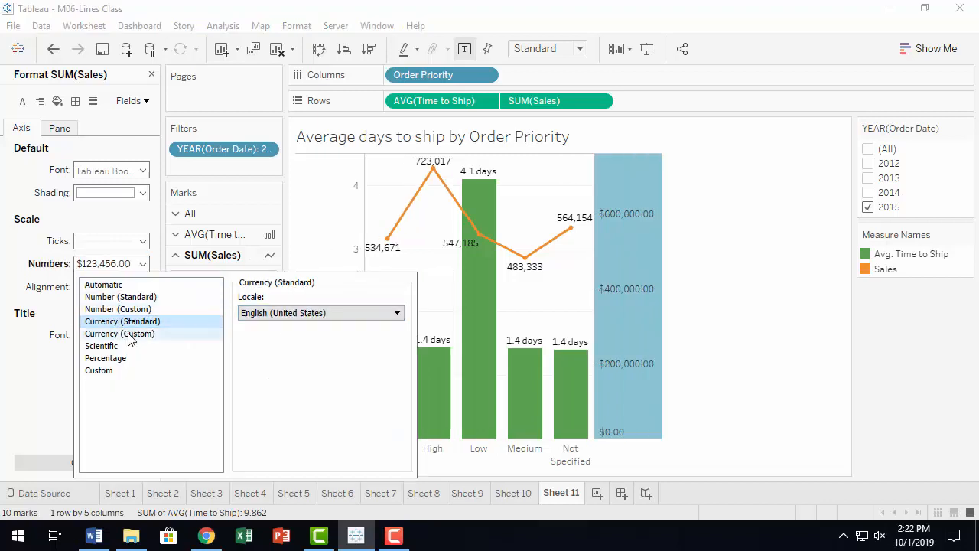
click(132, 334)
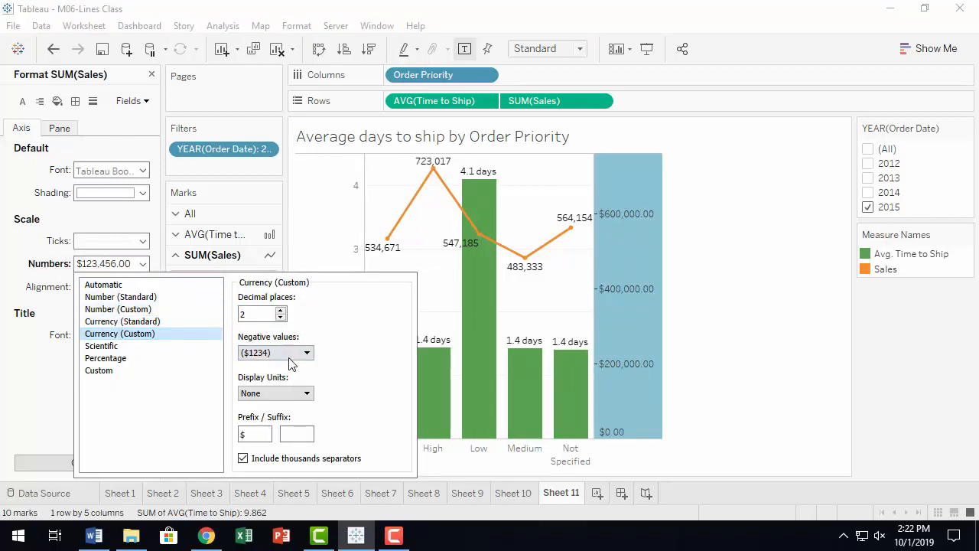
click(281, 317)
click(281, 318)
Keep the ($1234) negative format and set the Sales axis display units to Thousands (K)
click(277, 354)
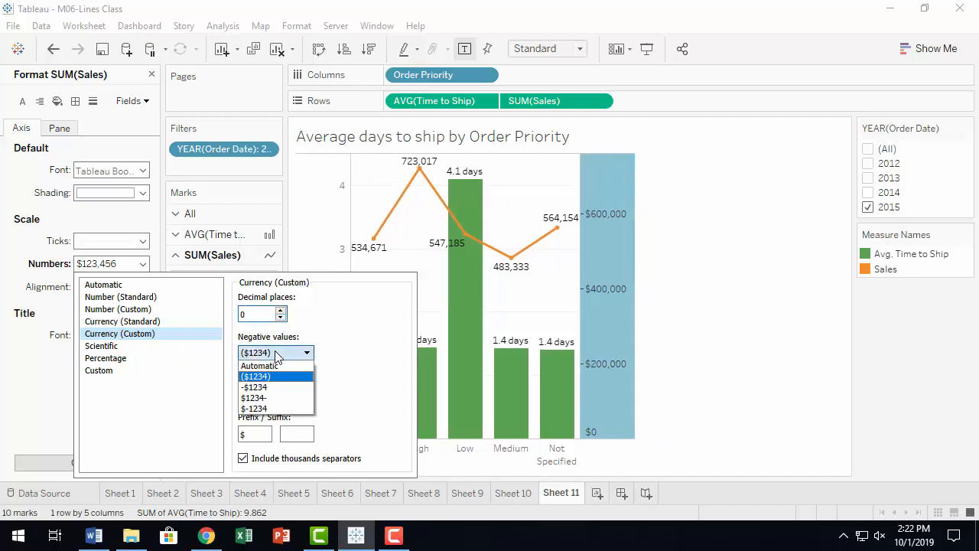
click(277, 356)
click(291, 393)
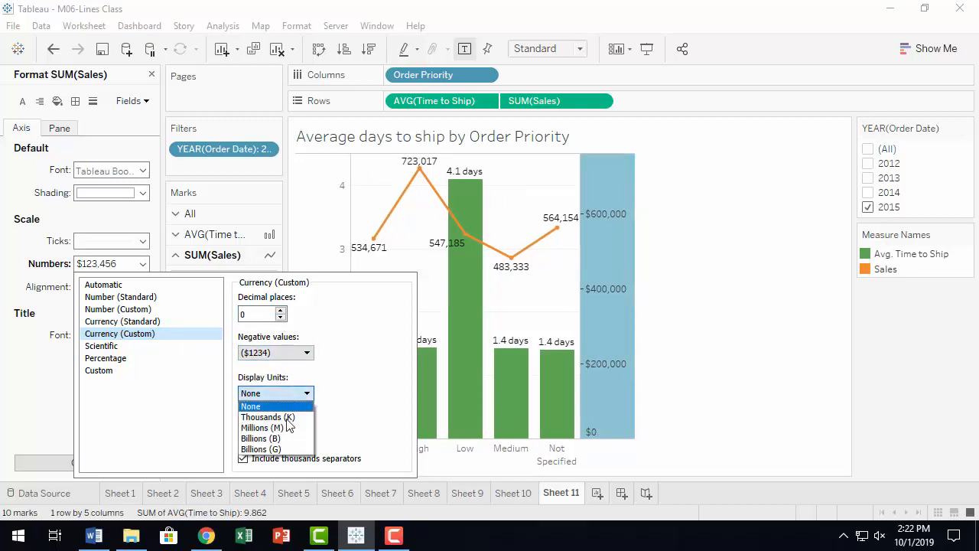
click(290, 418)
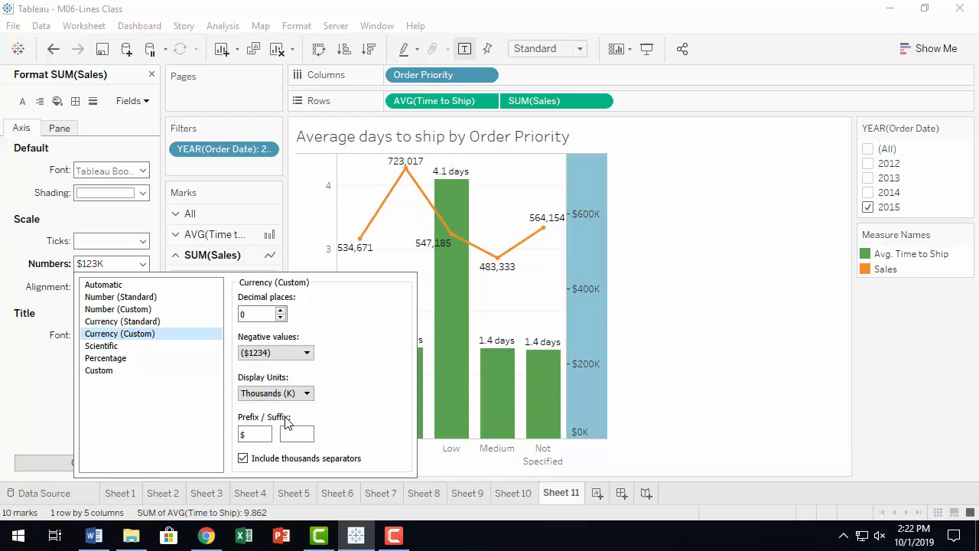
click(35, 423)
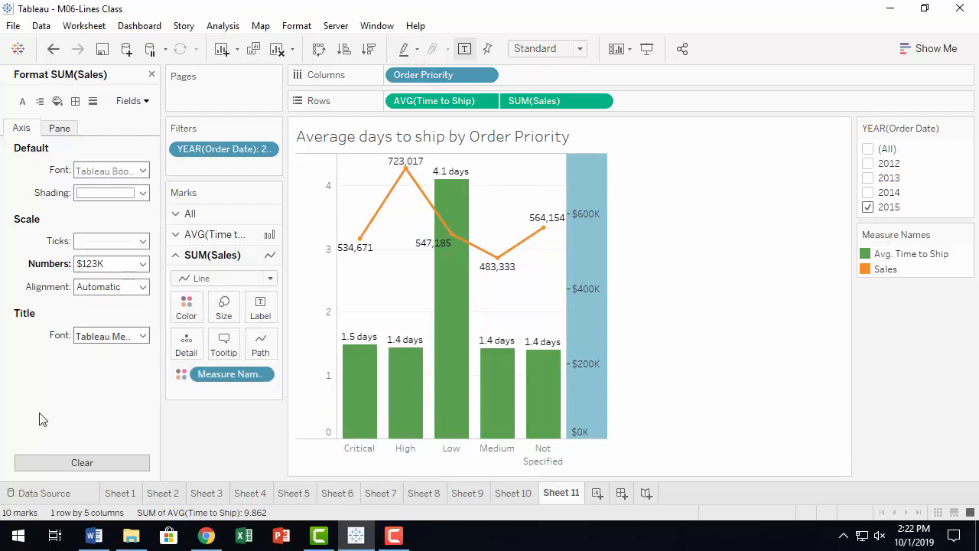
Limit the SUM(Sales) line's mark labels to the Min/Max values
mouse_move(352, 256)
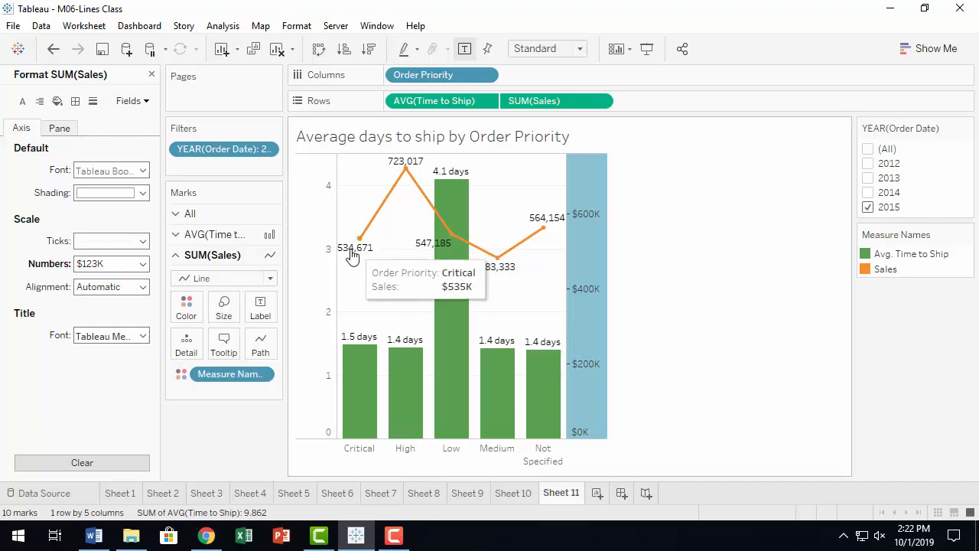
mouse_move(417, 166)
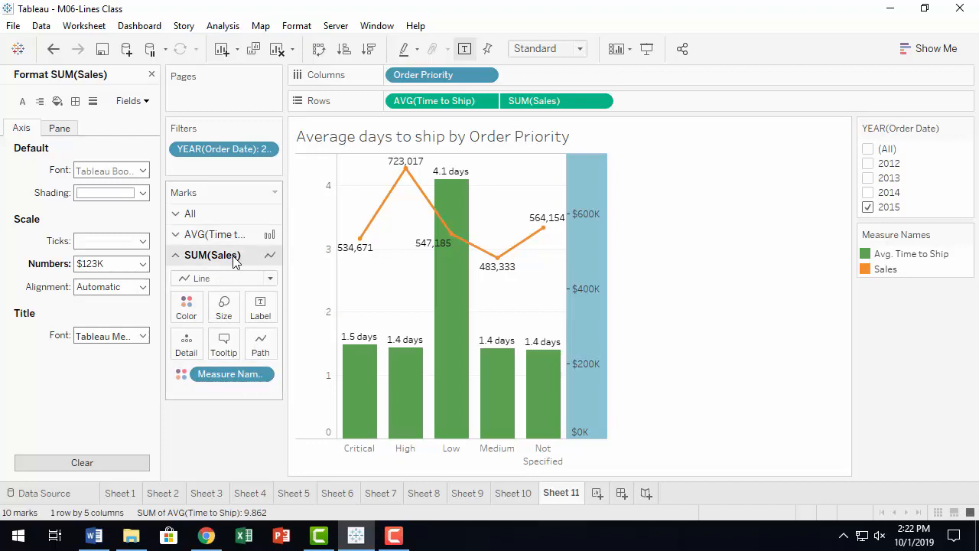
click(261, 310)
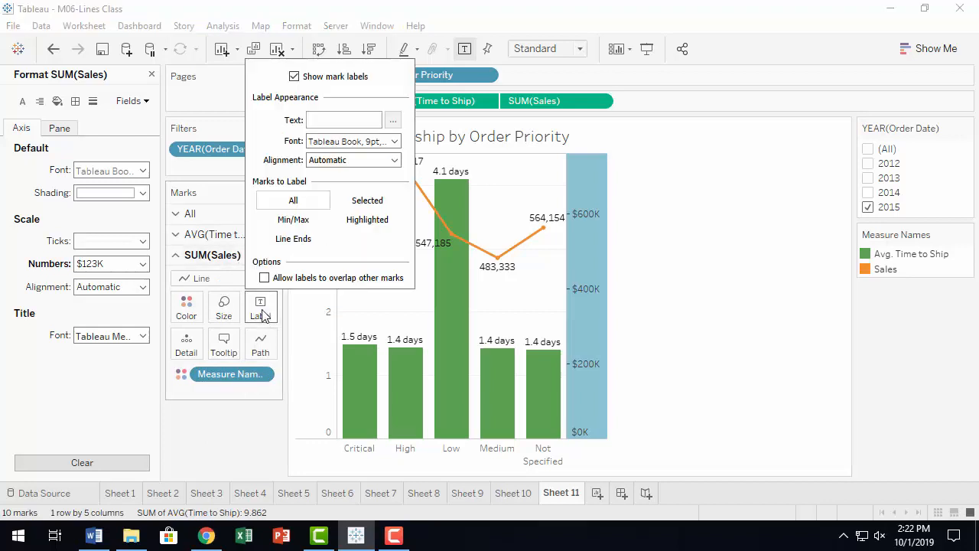
click(293, 239)
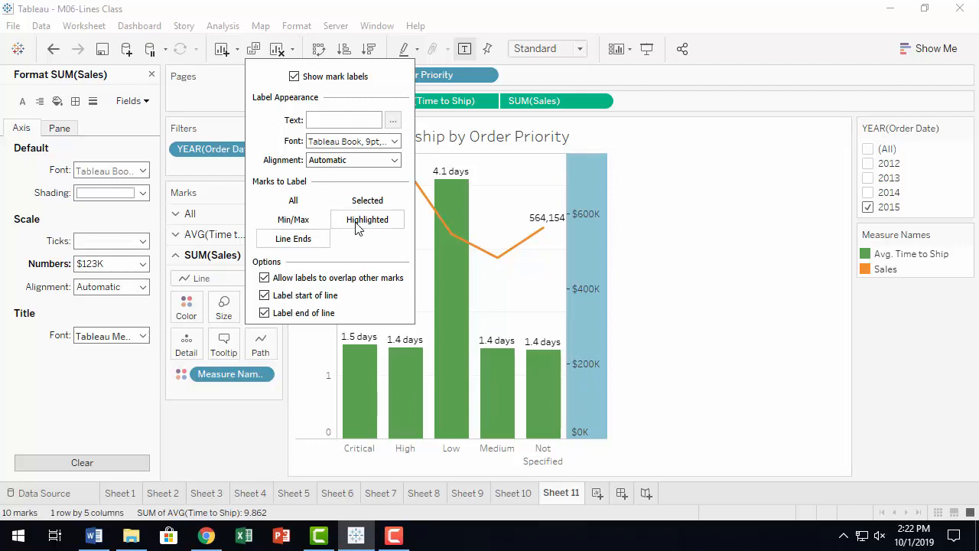
click(301, 221)
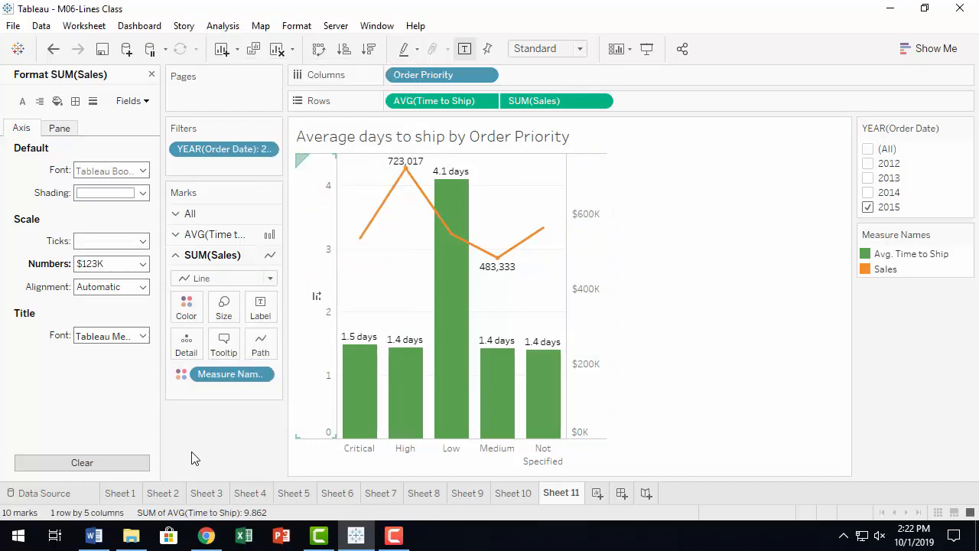
Format the SUM(Sales) pane numbers as Currency (Custom) with 0 decimal places and display units in Thousands (K)
right_click(503, 274)
click(551, 334)
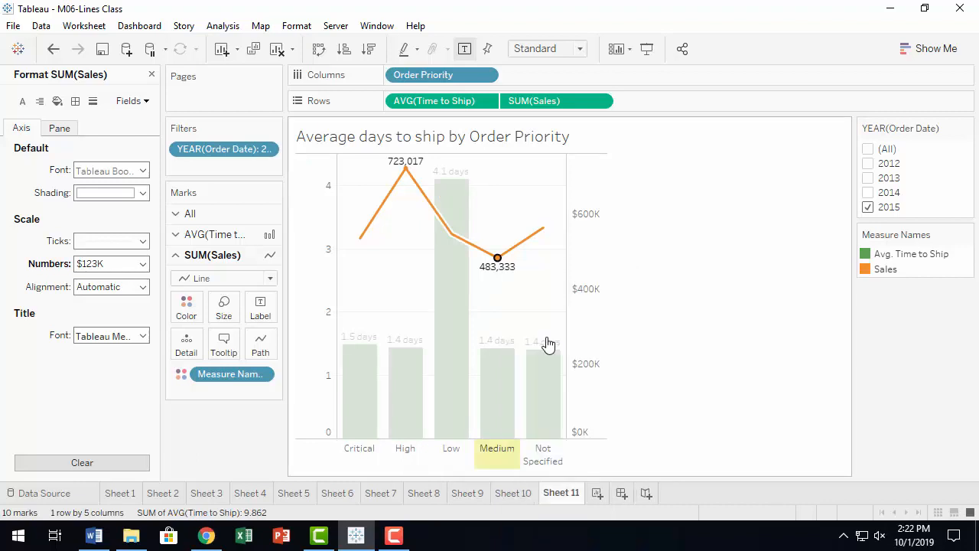
click(127, 101)
click(164, 169)
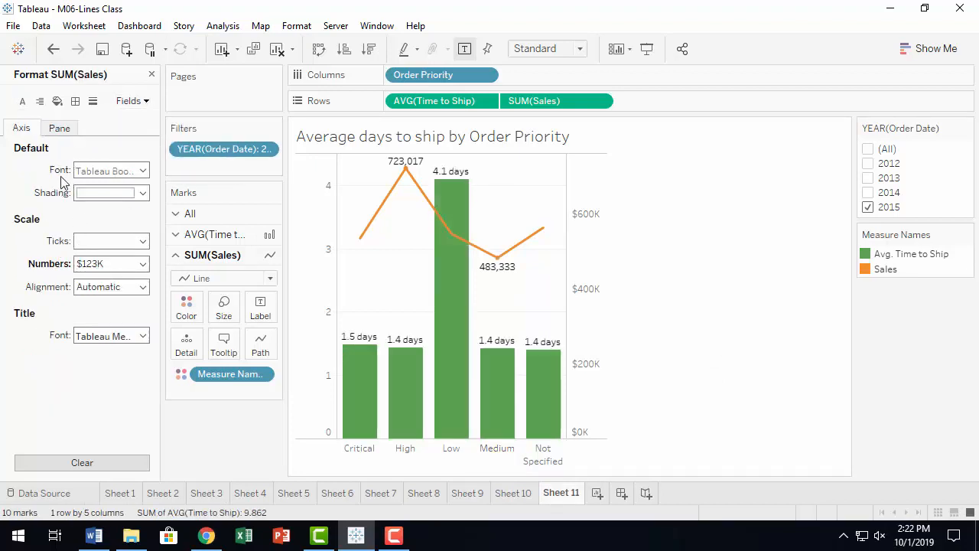
click(61, 130)
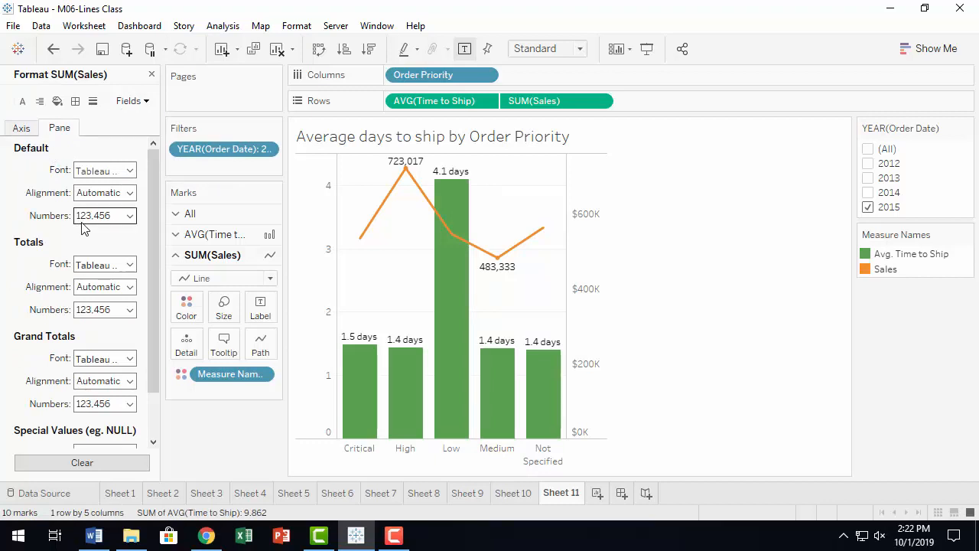
click(130, 216)
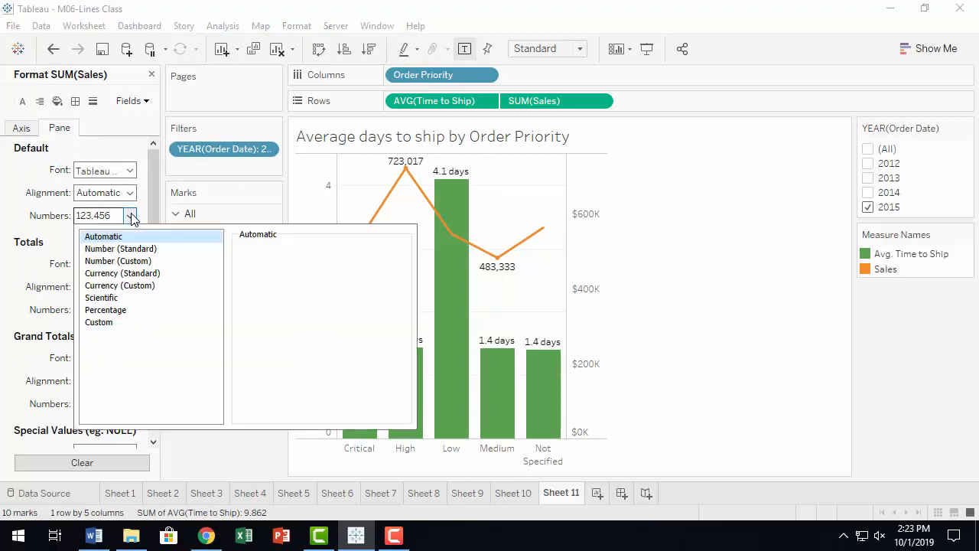
click(143, 288)
click(282, 269)
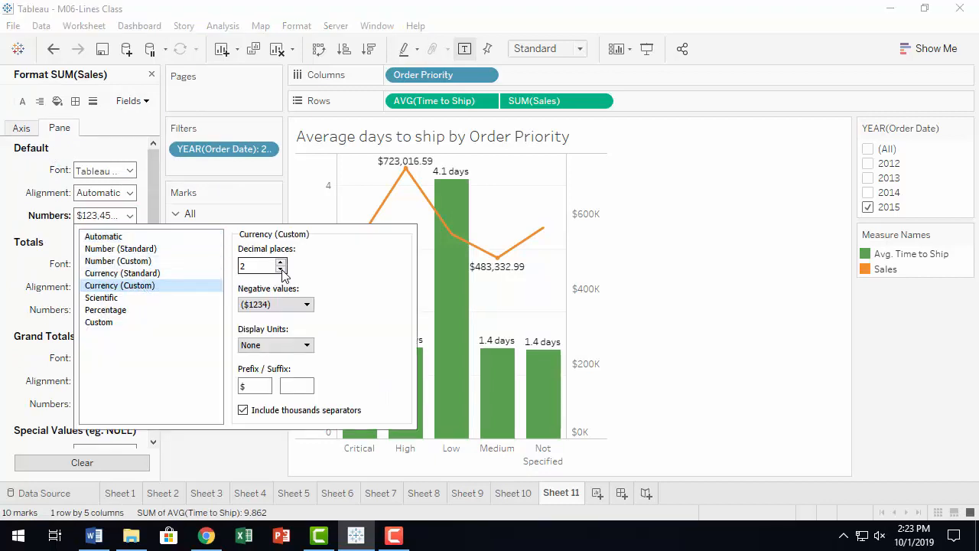
click(281, 269)
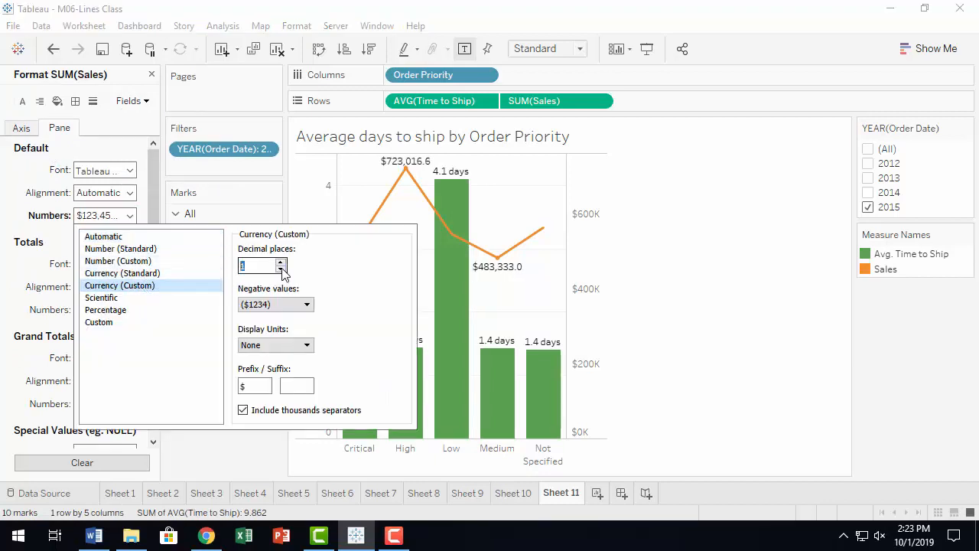
click(302, 345)
click(290, 369)
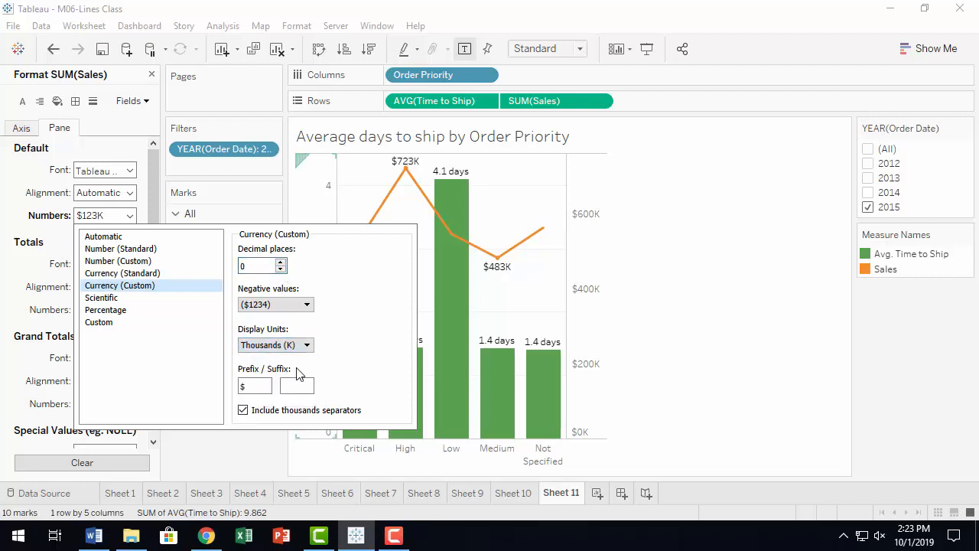
click(229, 452)
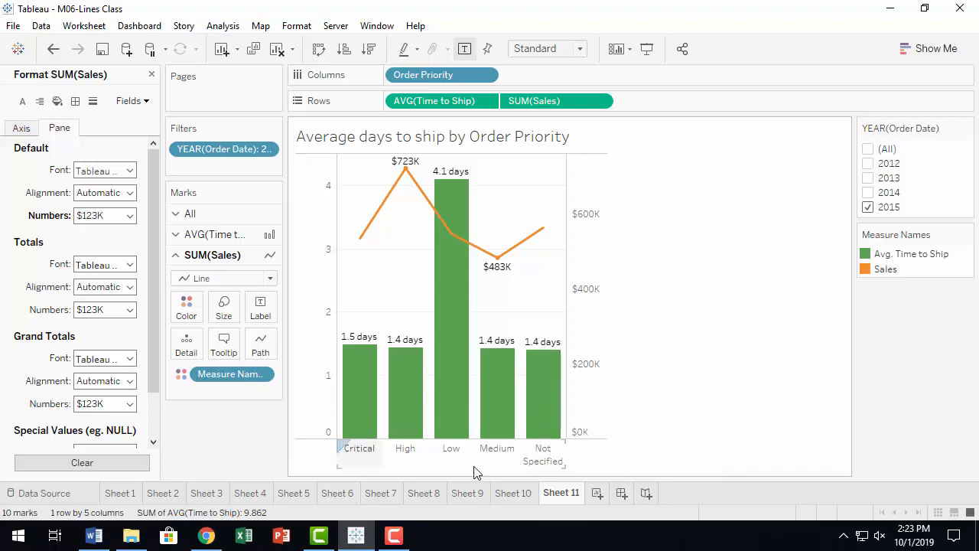
Change the alias of the Not Specified order priority to None and deselect it
click(545, 459)
right_click(548, 457)
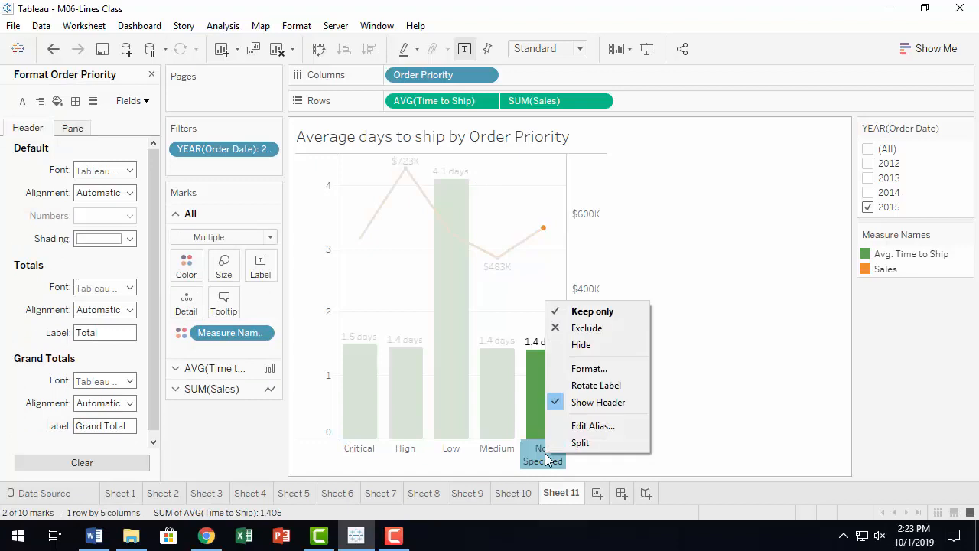
click(593, 429)
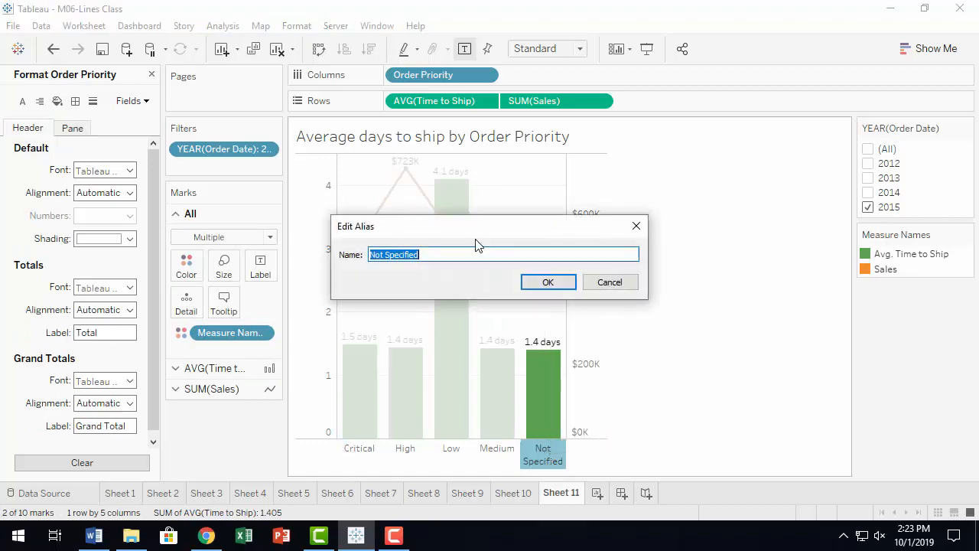
text(N)
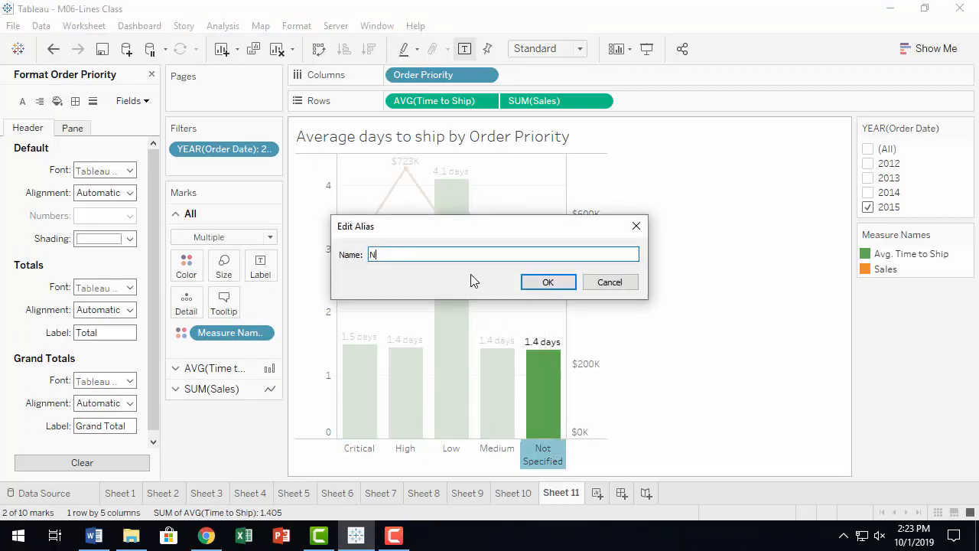
text(one)
click(549, 282)
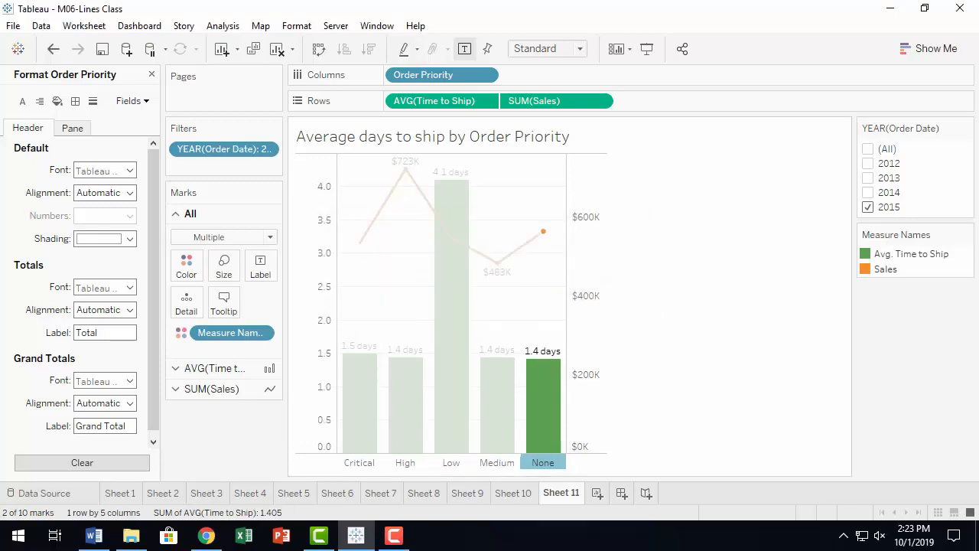
click(797, 395)
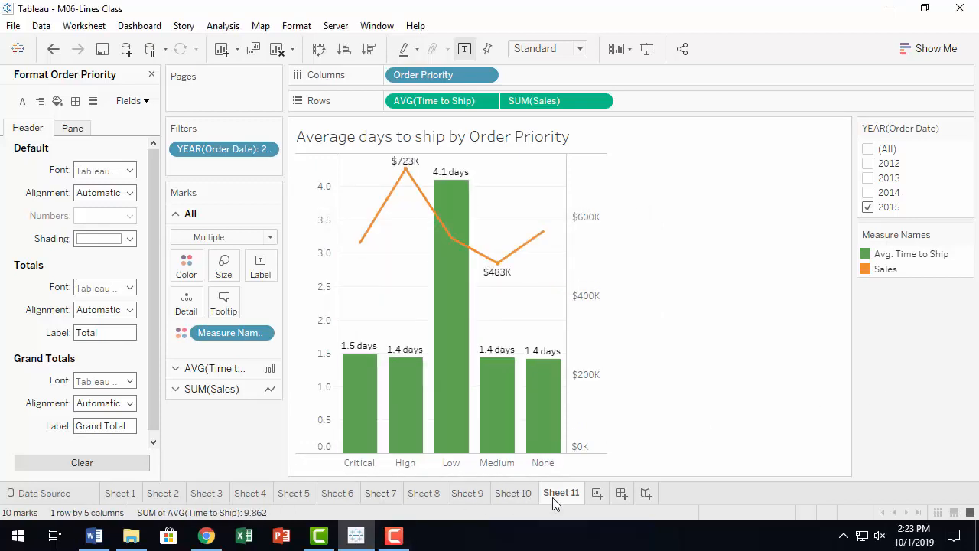
mouse_move(552, 497)
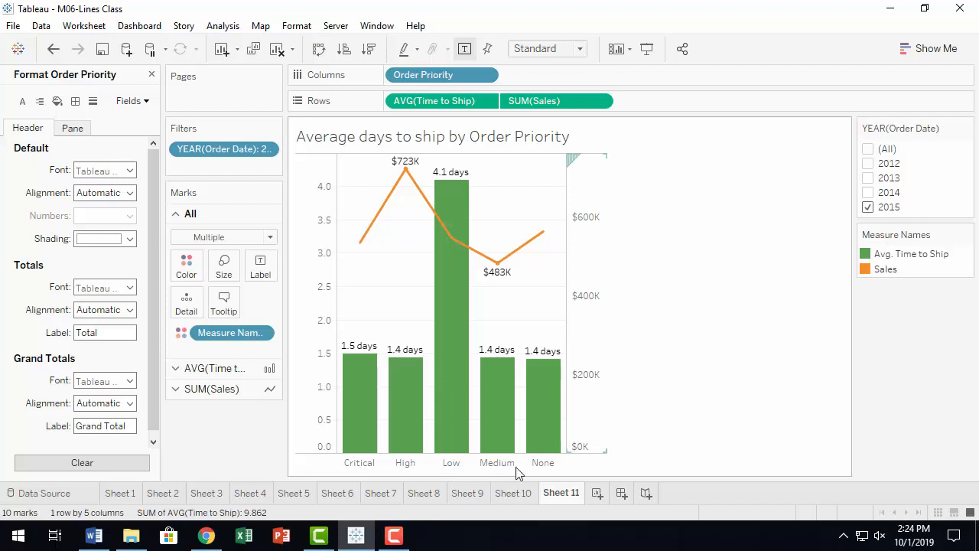
click(394, 538)
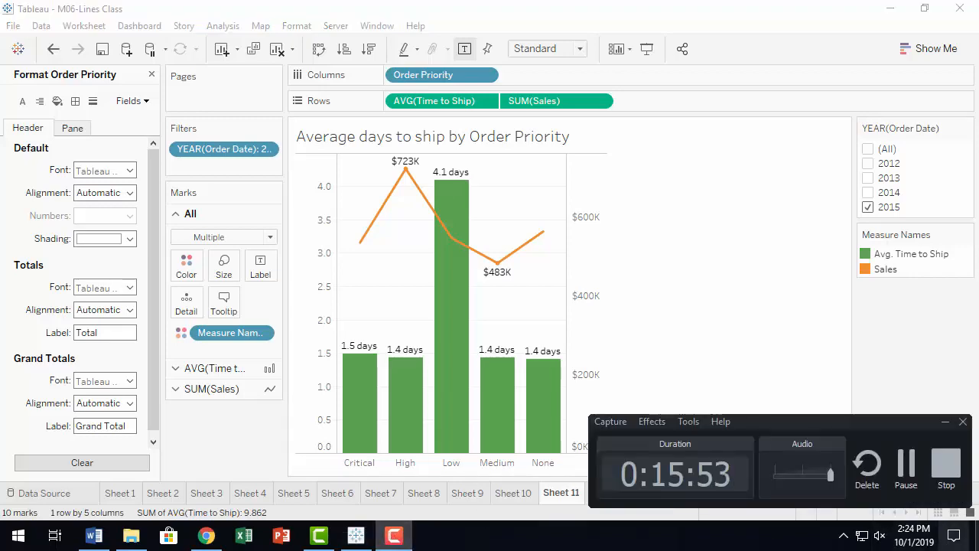